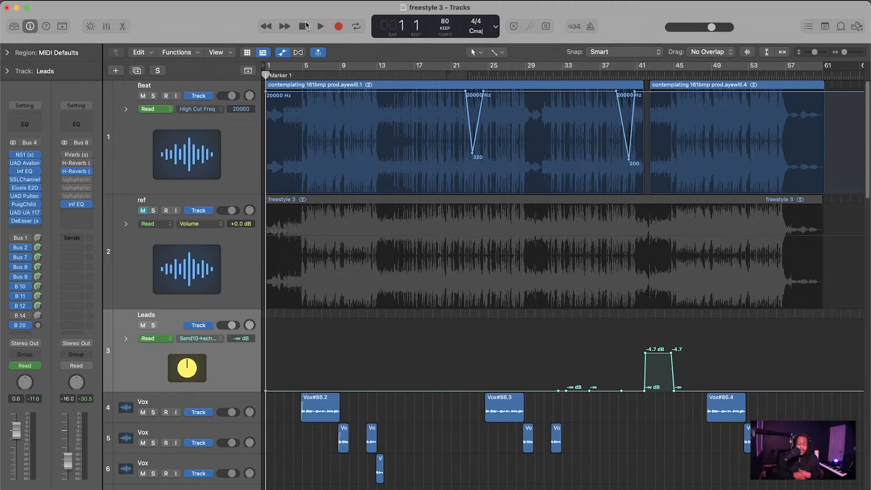
# - Play the song from the start to bar 15 while looking over the beat, Leads and Vox tracks
pyautogui.press('space')
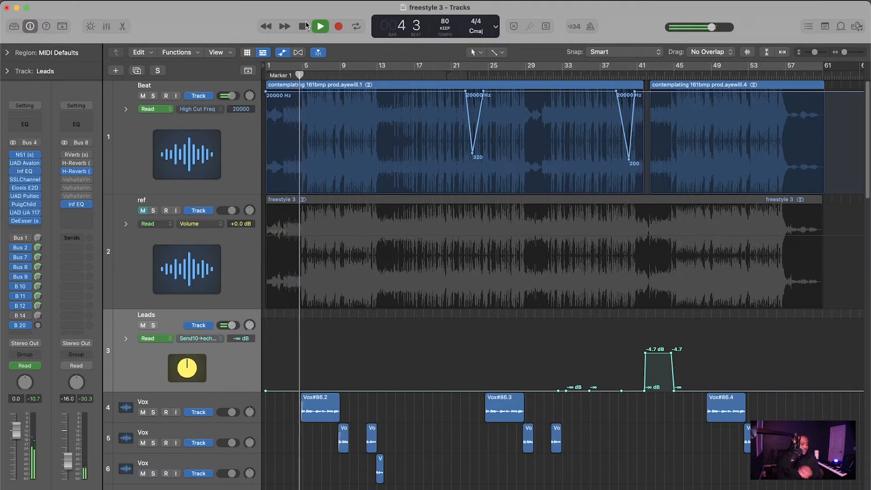
pyautogui.scroll(-4, 424, 287)
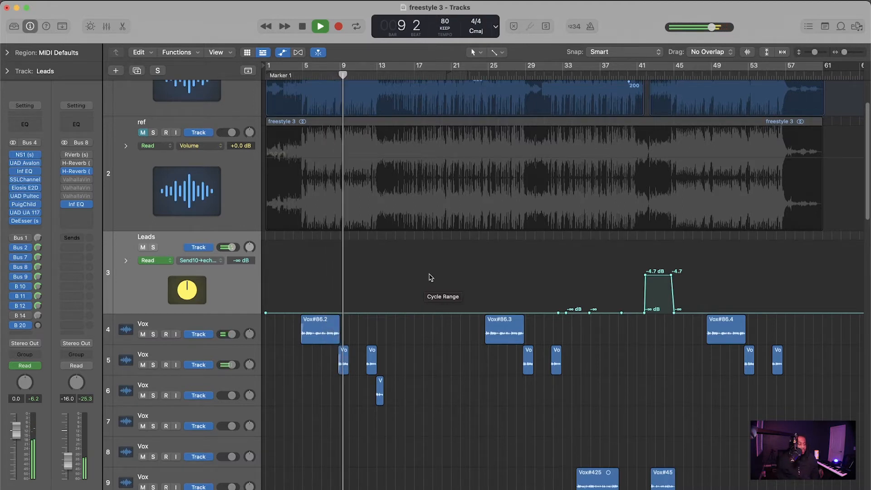
pyautogui.scroll(-5, 430, 277)
pyautogui.scroll(5, 430, 277)
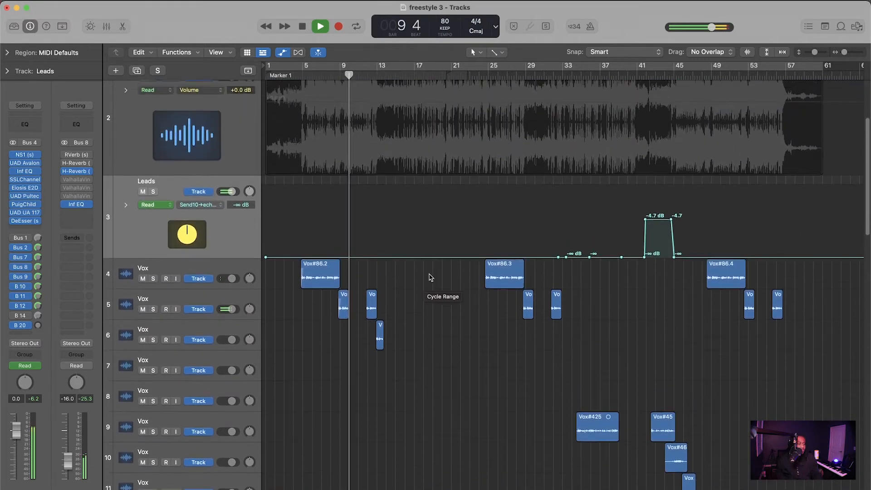
pyautogui.scroll(5, 430, 277)
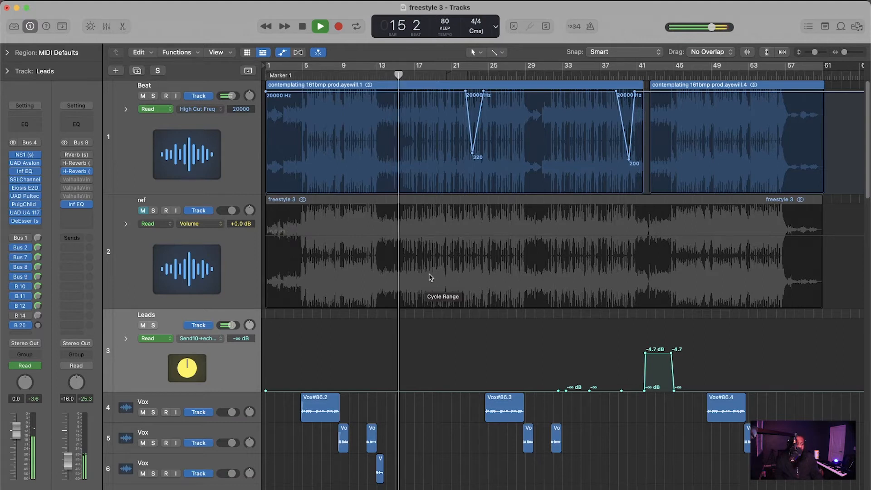
pyautogui.press('space')
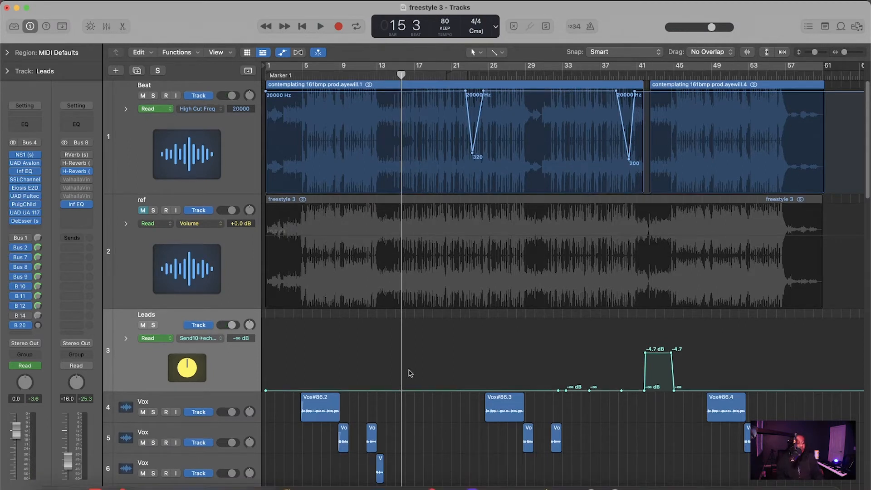
# - Play the section from bar 22 to bar 25 to hear the beat's high-cut automation and the vocal entry
pyautogui.press('`')
pyautogui.scroll(-2, 418, 365)
pyautogui.scroll(2, 418, 364)
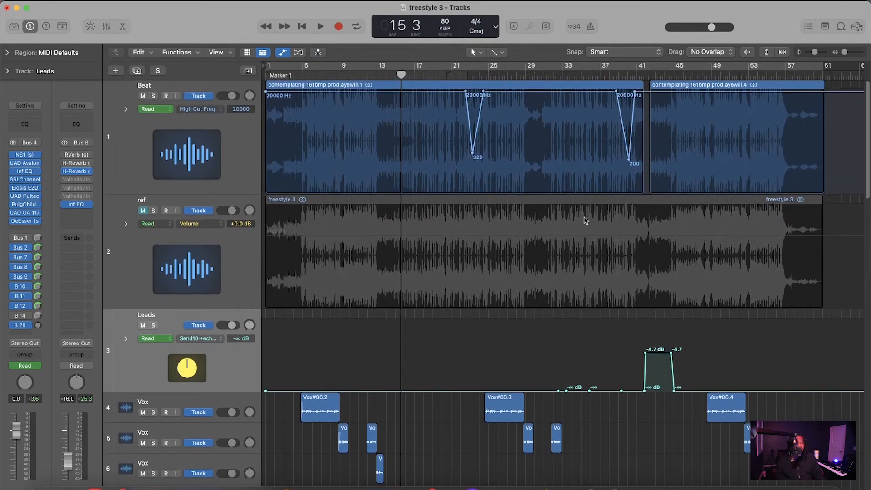
pyautogui.click(461, 75)
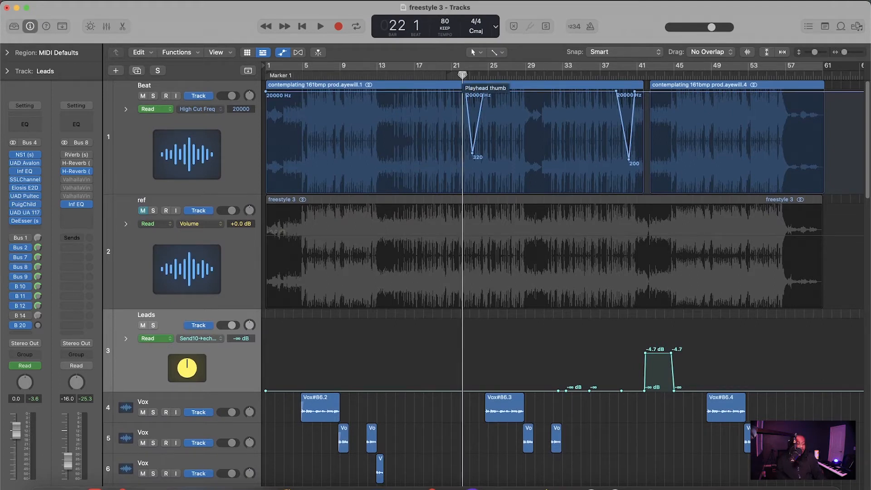
pyautogui.press('space')
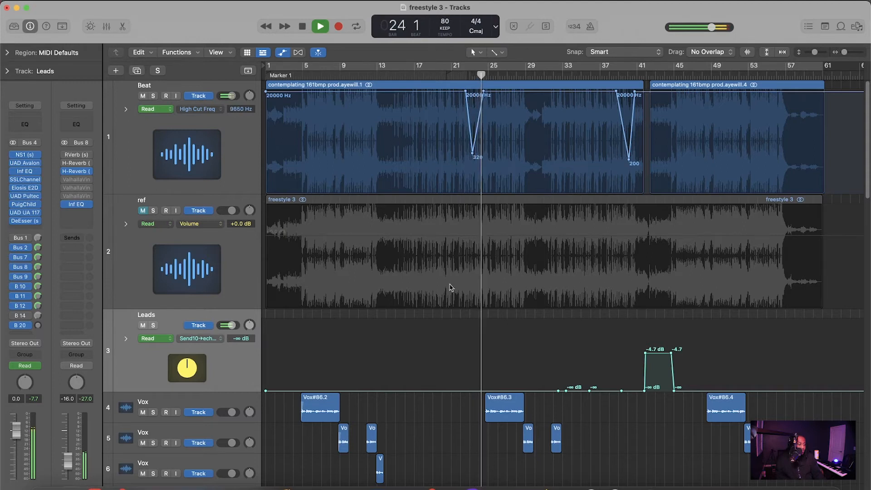
pyautogui.scroll(-5, 451, 287)
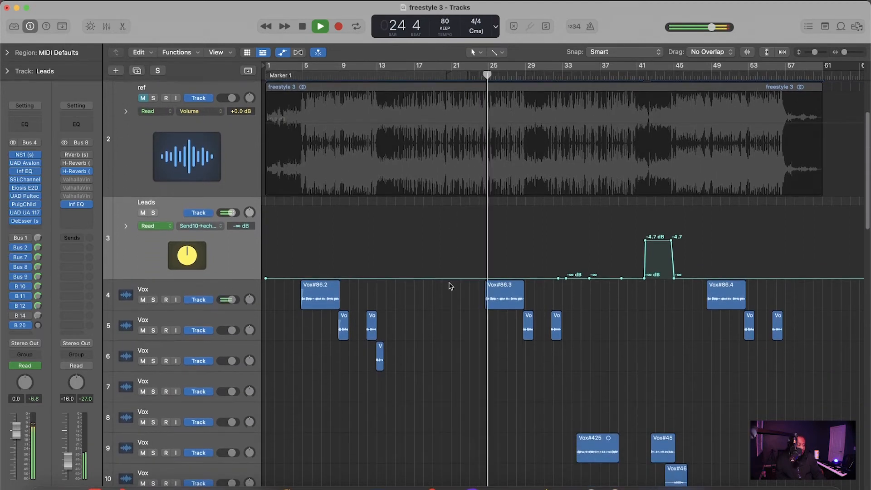
pyautogui.press('space')
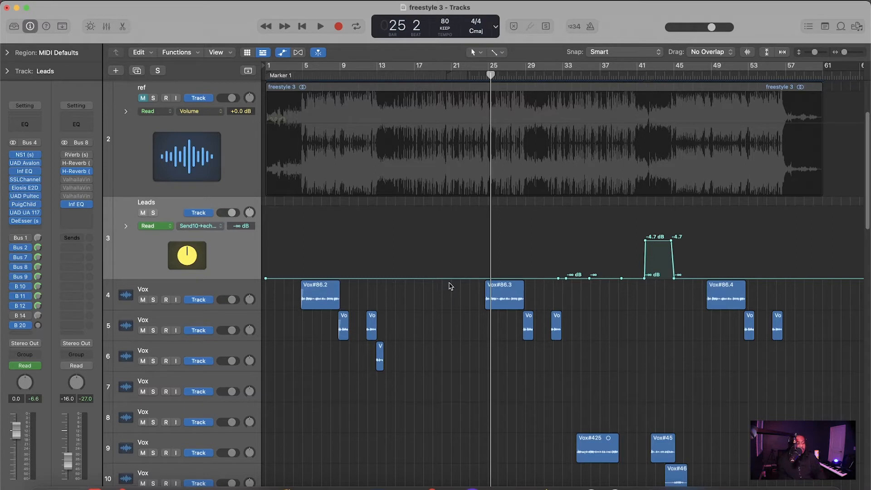
# - Show the NS1 noise suppressor and the UAD Avalon VT-737sp from the Leads channel's insert chain
pyautogui.click(23, 156)
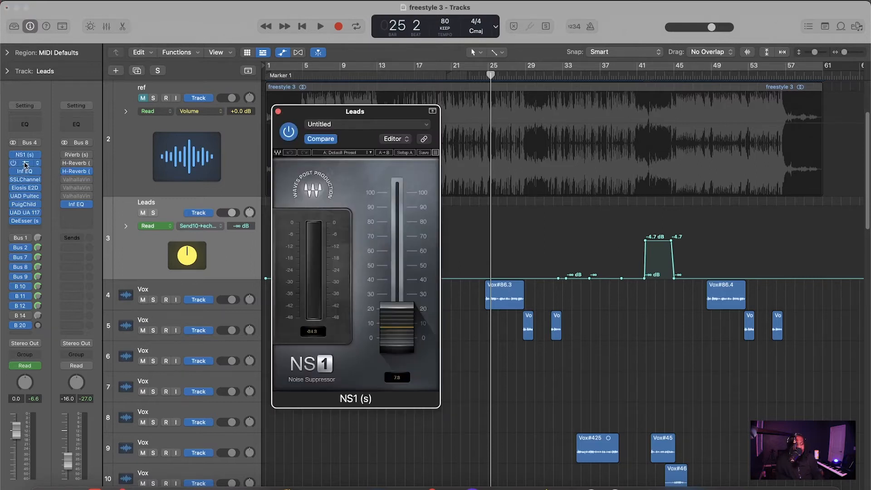
pyautogui.click(25, 164)
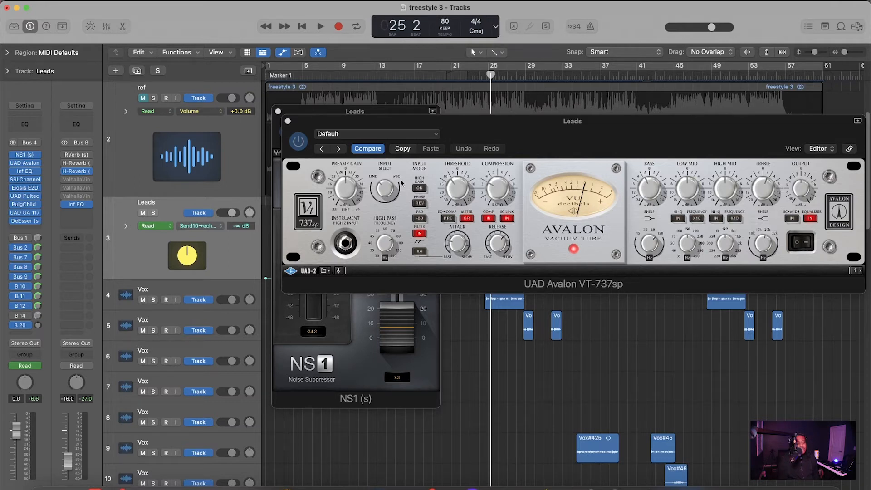
pyautogui.moveTo(514, 140); pyautogui.dragTo(428, 138)
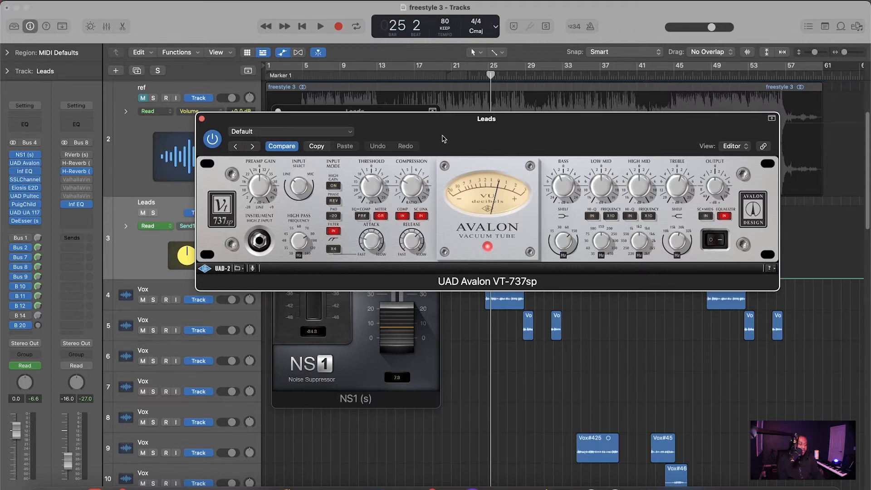
# - Play from about bar 33 with the Avalon VT-737sp in view, solo the Leads track, and stop at bar 38
pyautogui.click(374, 80)
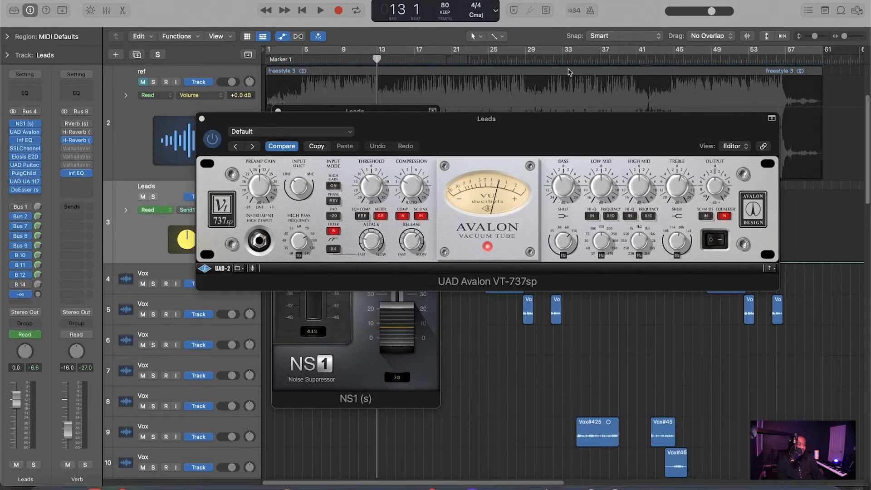
pyautogui.click(572, 58)
pyautogui.press('space')
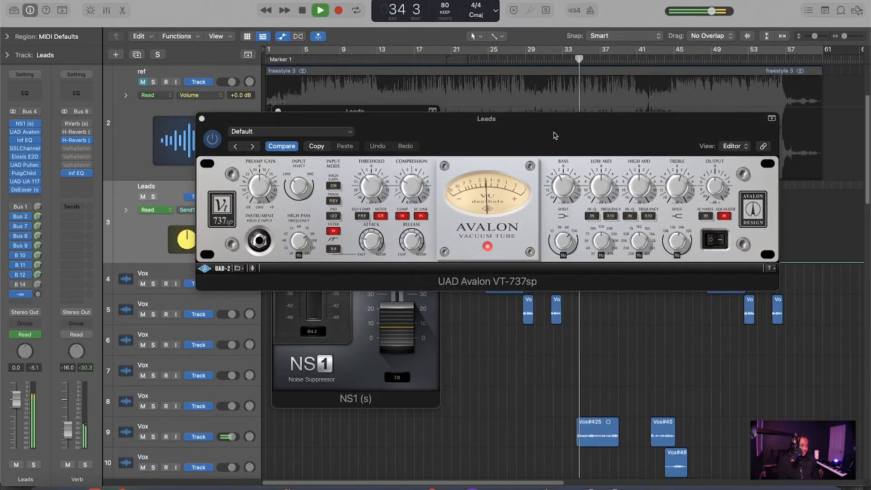
pyautogui.moveTo(553, 139); pyautogui.dragTo(619, 138)
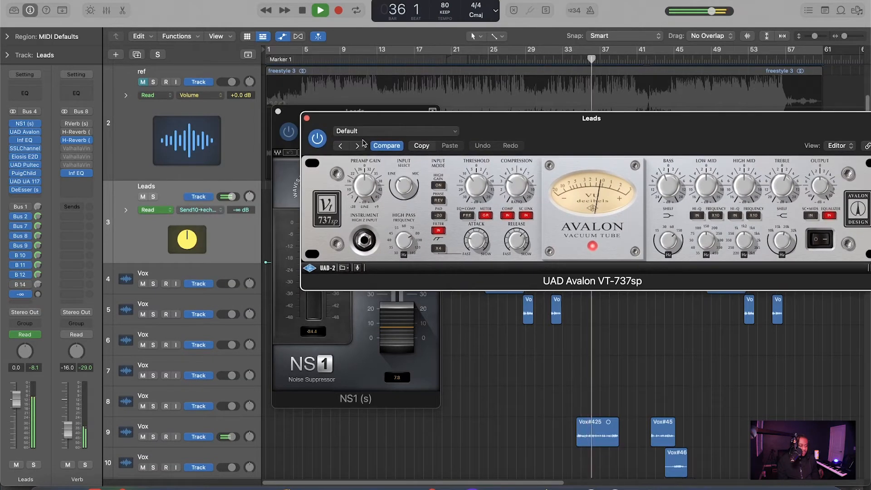
pyautogui.click(153, 198)
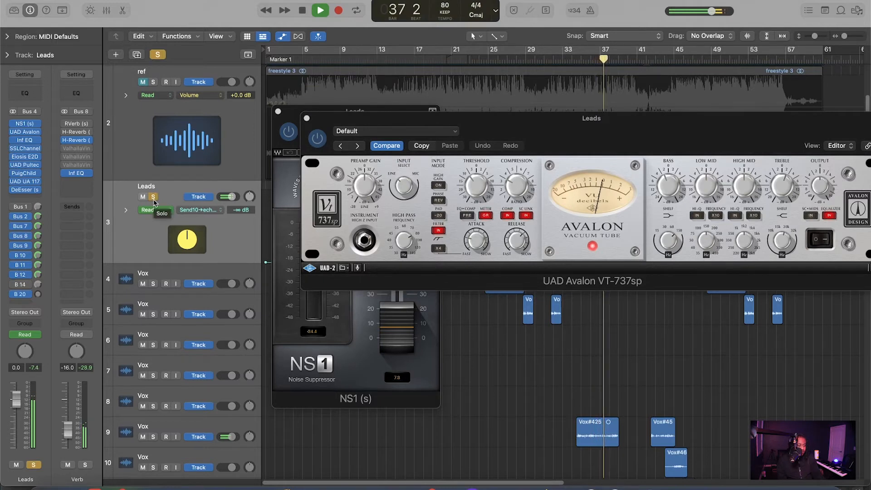
pyautogui.moveTo(641, 136); pyautogui.dragTo(540, 122)
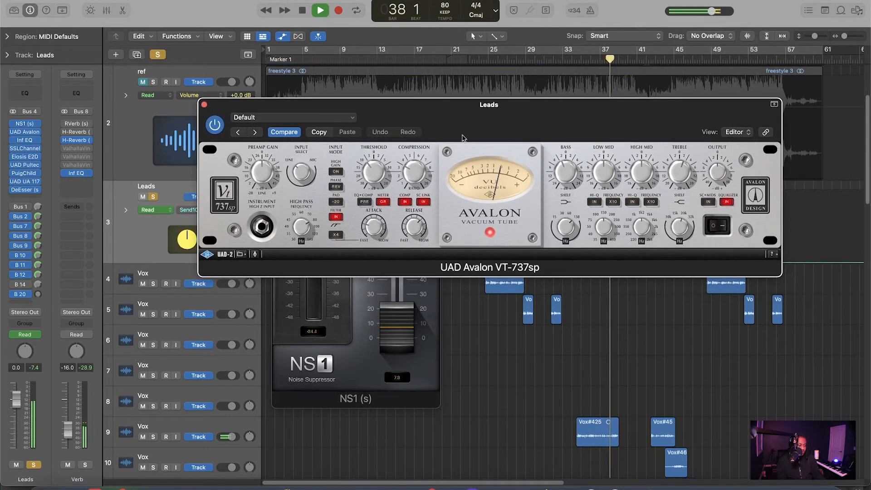
pyautogui.press('space')
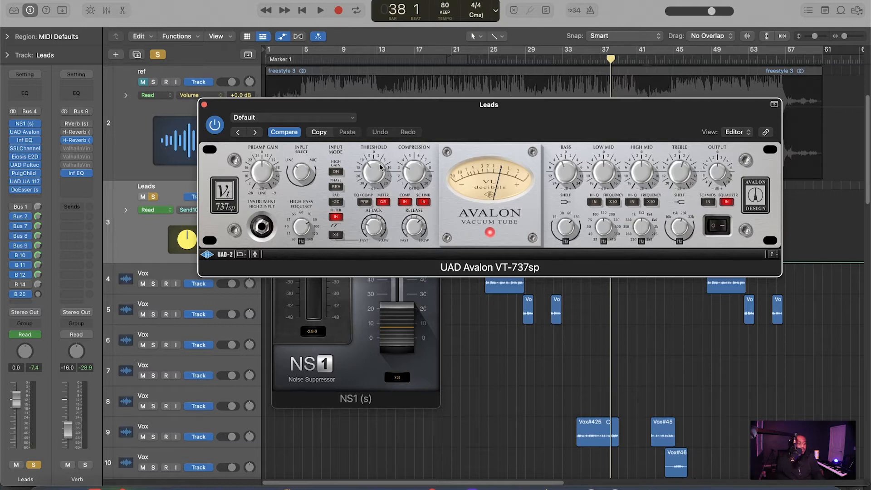
# - Check the Avalon VT-737sp's threshold setting, and close the Avalon and NS1 plug-in windows
pyautogui.moveTo(375, 167); pyautogui.dragTo(375, 167)
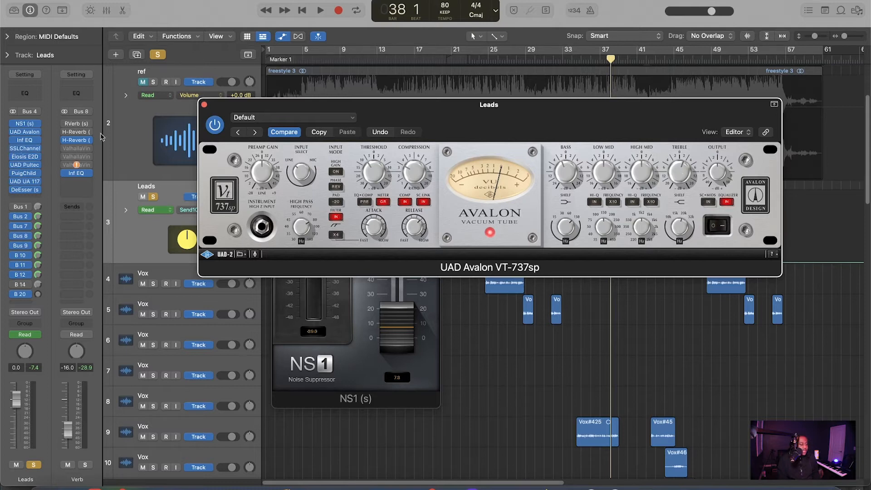
pyautogui.click(204, 106)
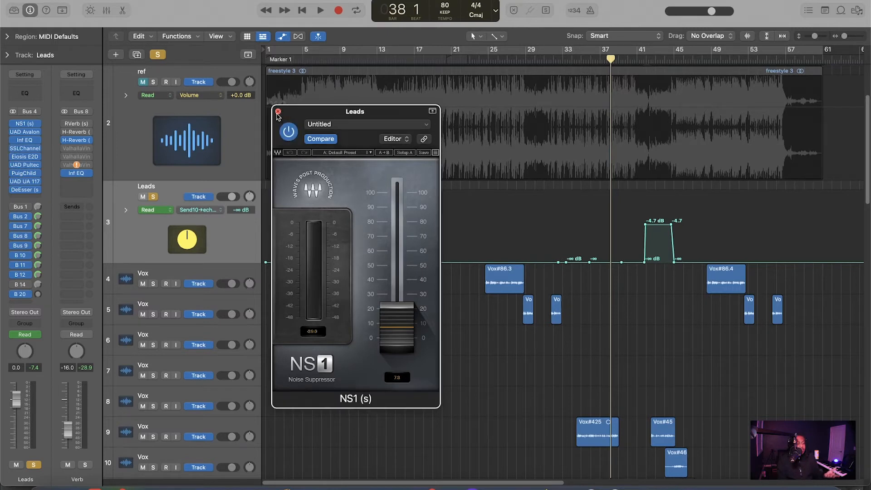
pyautogui.click(278, 112)
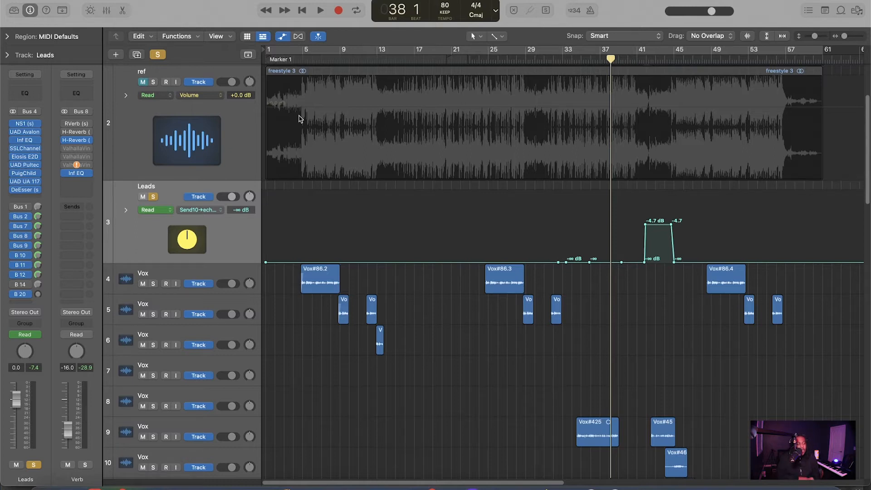
# - Examine the low-cut curve and small dips in the Leads channel's Infinity EQ, and close the plug-in
pyautogui.click(25, 141)
pyautogui.moveTo(598, 126); pyautogui.dragTo(630, 127)
pyautogui.click(416, 300)
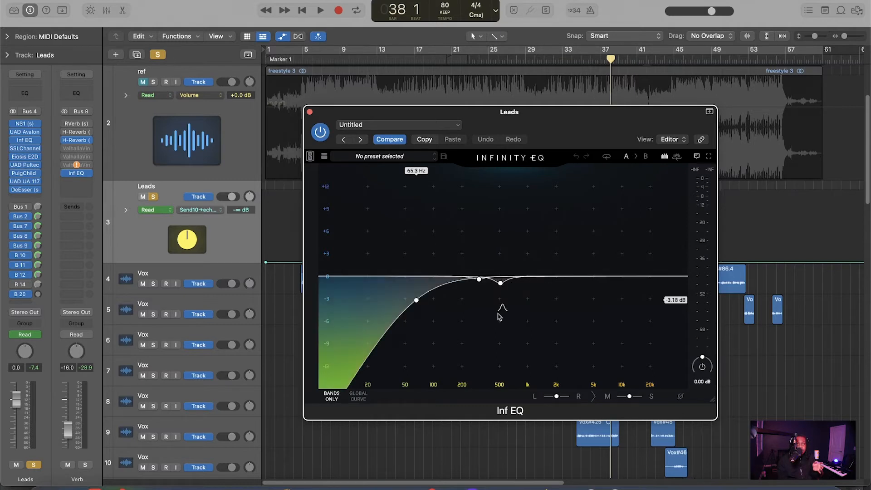
pyautogui.click(310, 112)
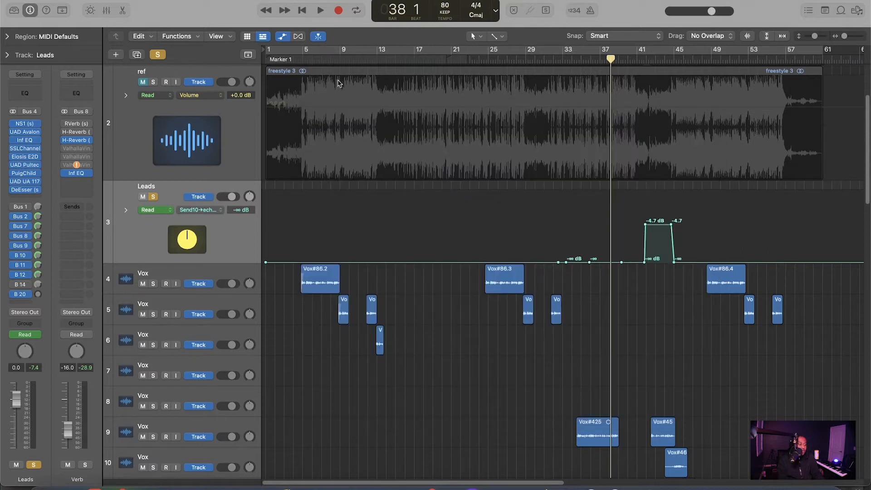
# - Open the SSLChannel plug-in on the Leads channel and place the playhead at bar 8
pyautogui.click(26, 148)
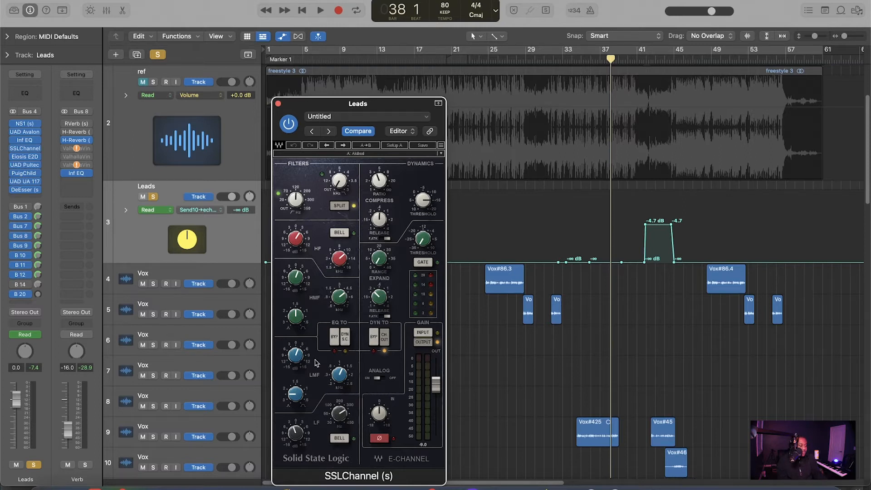
pyautogui.moveTo(294, 354)
pyautogui.click(303, 59)
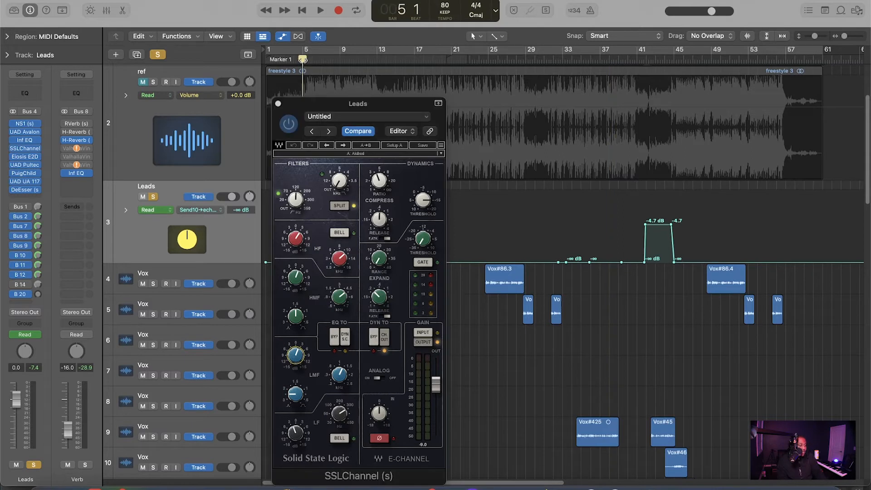
pyautogui.click(295, 361)
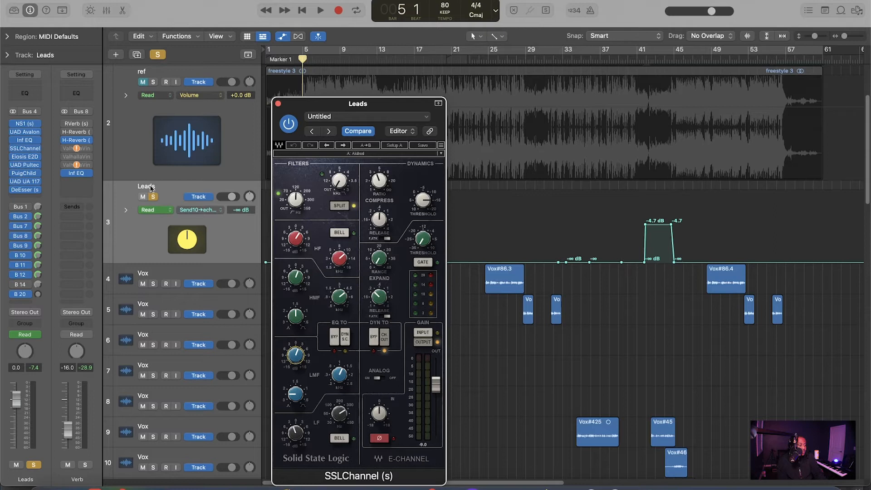
pyautogui.click(332, 59)
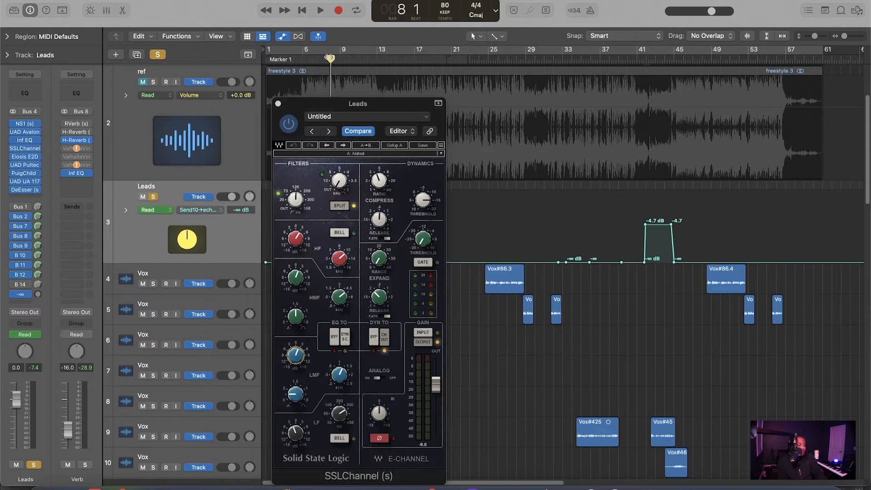
# - Try cutting the SSLChannel's LMF gain to -15.0 and then -8.1 while the soloed Leads track plays
pyautogui.press('space')
pyautogui.click(296, 355)
pyautogui.moveTo(296, 355); pyautogui.dragTo(296, 390)
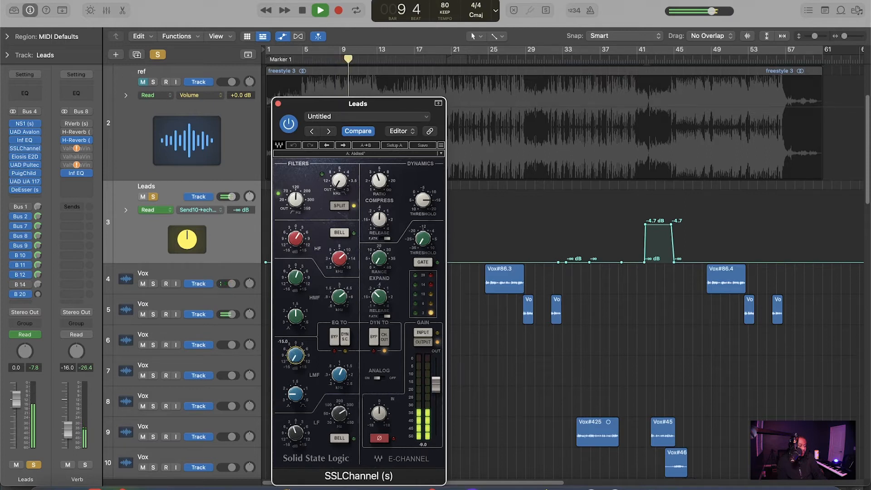
pyautogui.moveTo(296, 390); pyautogui.dragTo(296, 368)
pyautogui.press('space')
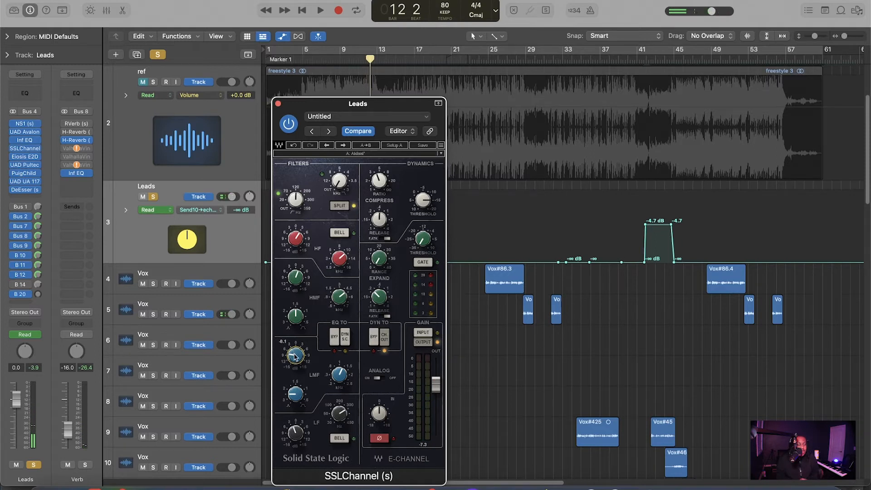
# - Restore the SSLChannel's earlier LMF gain boost and play the soloed Leads track from bar 12 to bar 15
pyautogui.moveTo(342, 375)
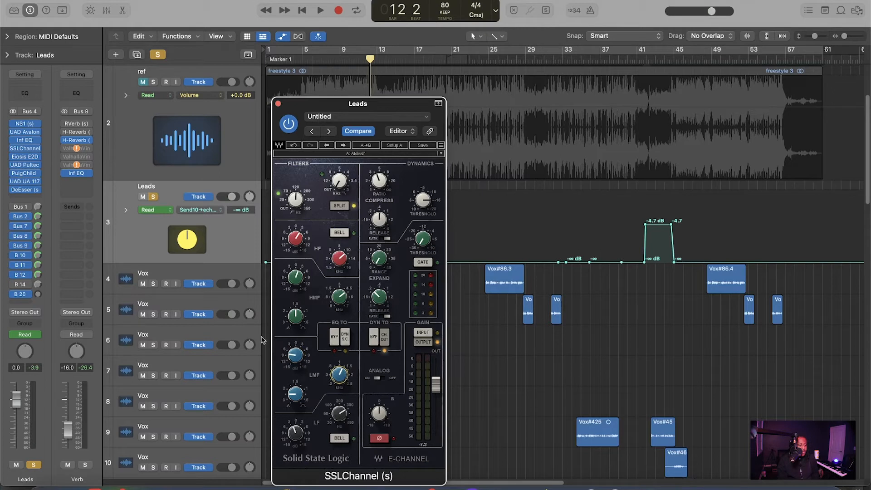
pyautogui.moveTo(293, 352); pyautogui.dragTo(292, 345)
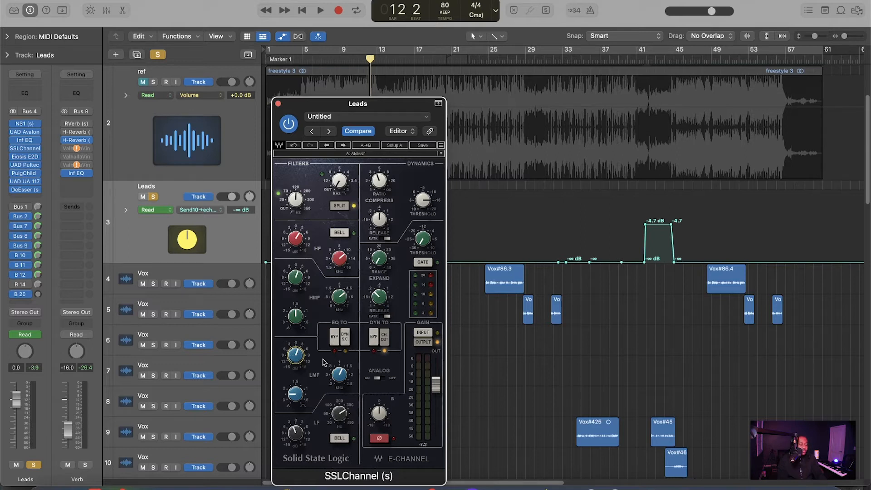
pyautogui.press('space')
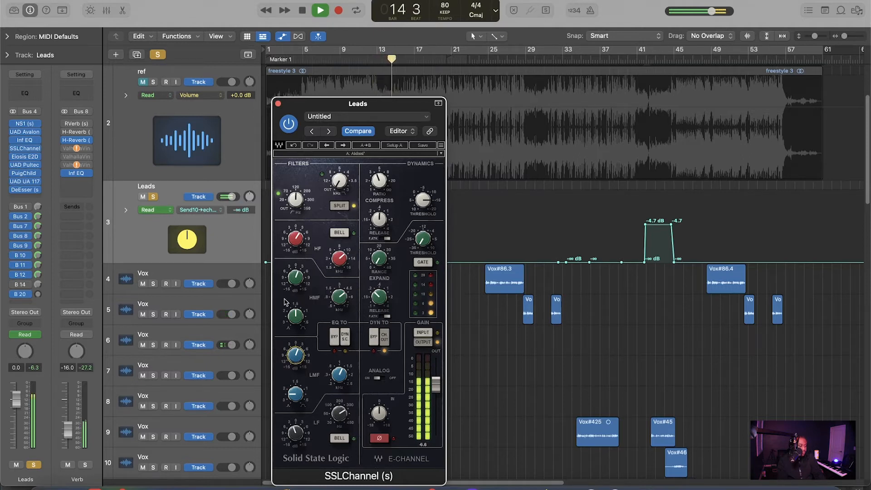
pyautogui.press('space')
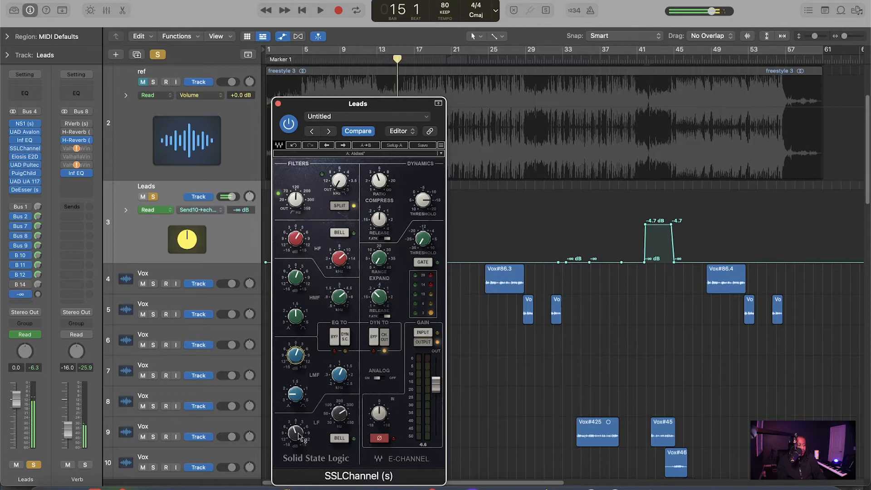
# - Review the SSLChannel's LF, expander and compressor controls, and play the soloed Leads track from bar 15 to bar 17
pyautogui.click(302, 439)
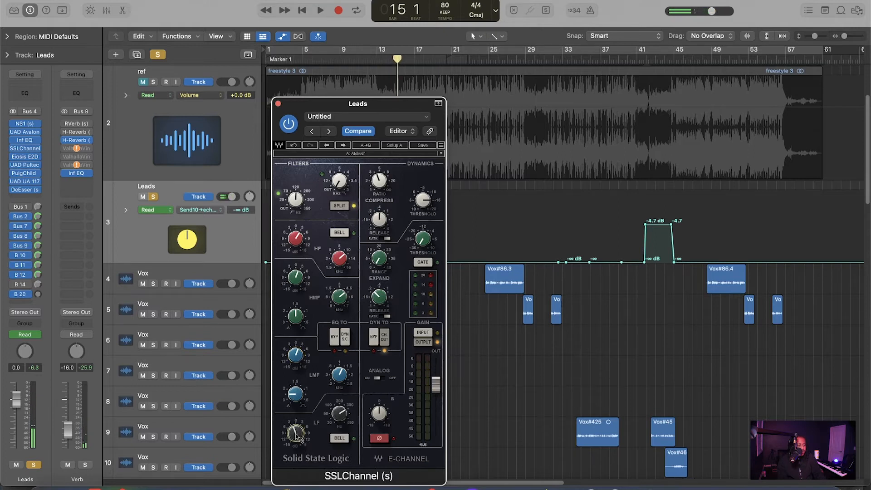
pyautogui.click(340, 413)
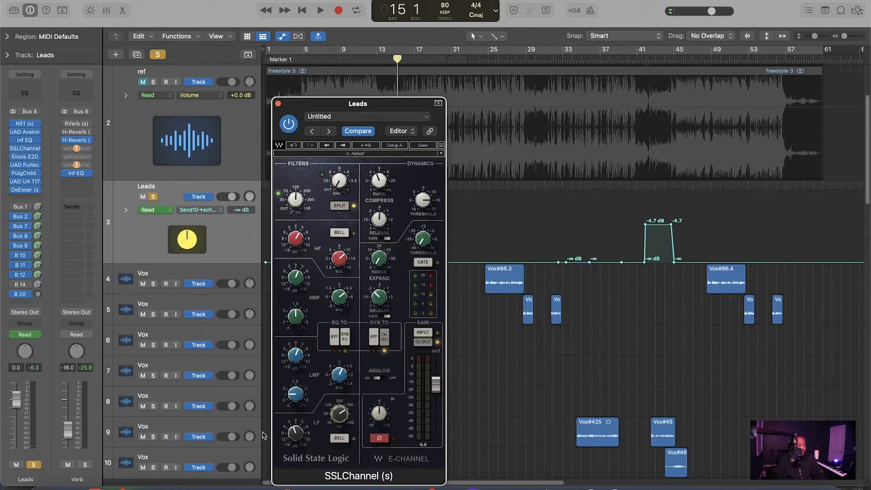
pyautogui.click(377, 379)
pyautogui.moveTo(377, 221); pyautogui.dragTo(381, 220)
pyautogui.moveTo(379, 180); pyautogui.dragTo(379, 183)
pyautogui.moveTo(384, 102); pyautogui.dragTo(319, 110)
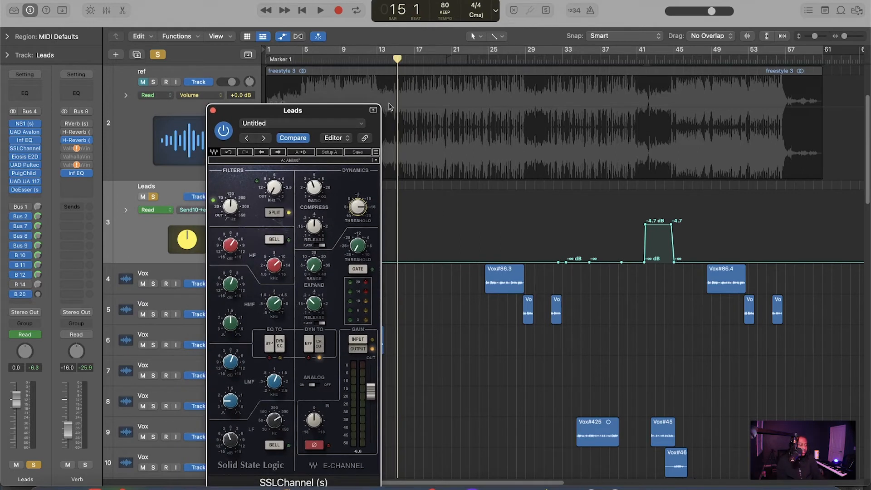
pyautogui.press('space')
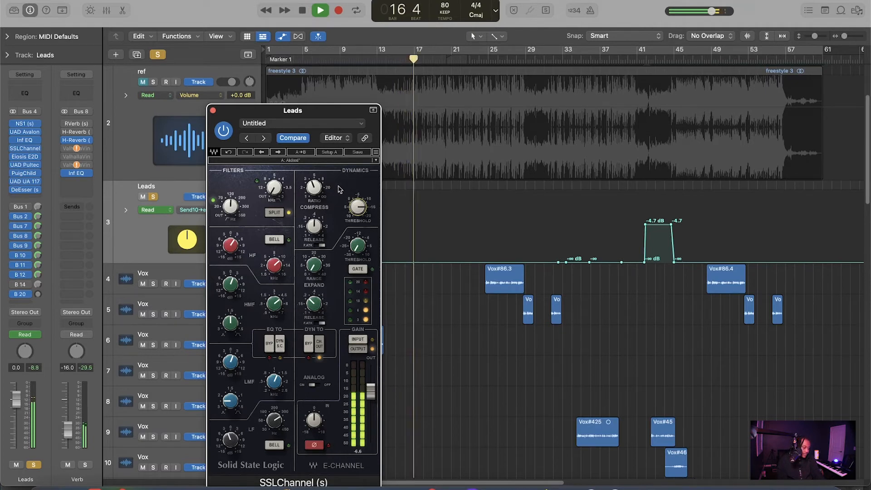
pyautogui.press('space')
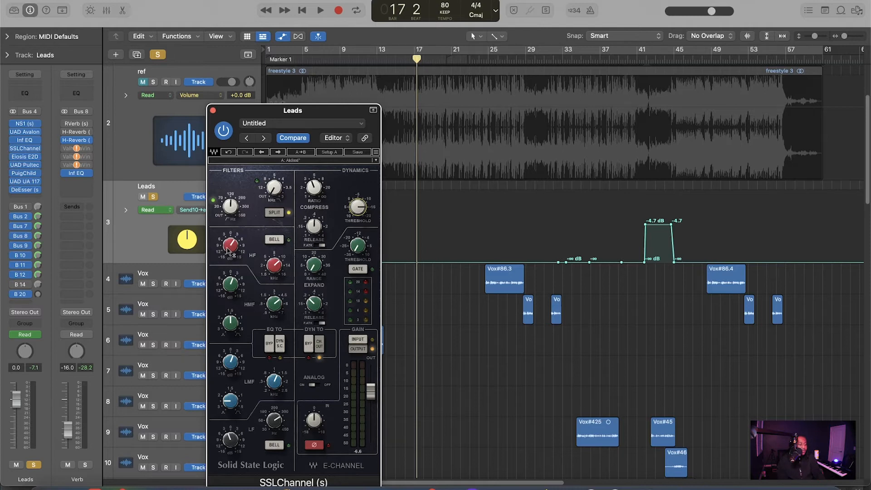
# - Try cutting the SSLChannel's HF gain below zero while the soloed Leads track plays from bar 25 to bar 30
pyautogui.click(283, 271)
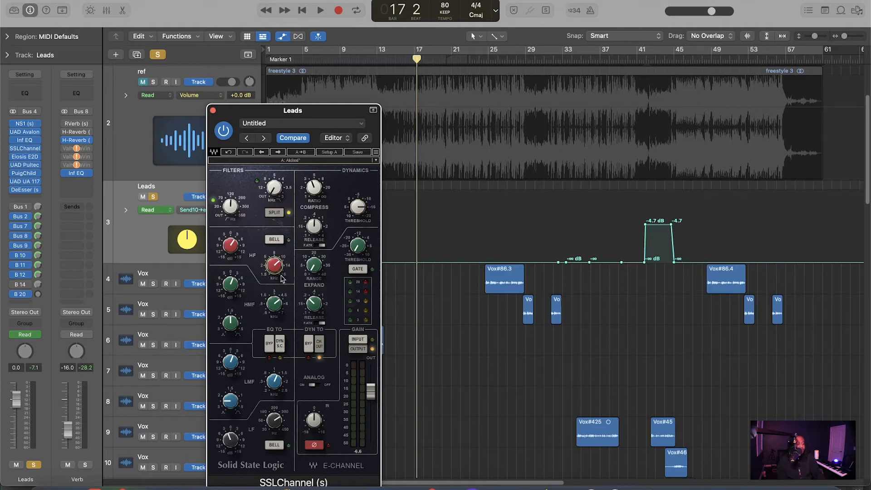
pyautogui.moveTo(276, 269)
pyautogui.click(316, 61)
pyautogui.click(488, 61)
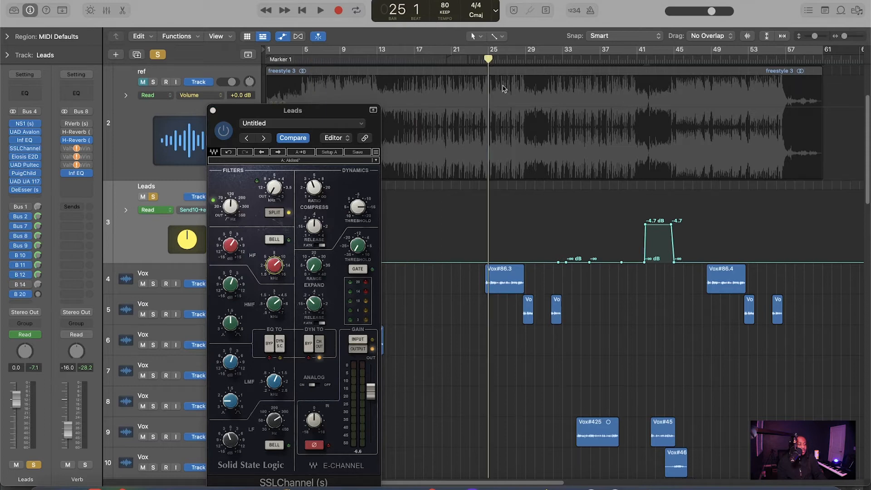
pyautogui.press('space')
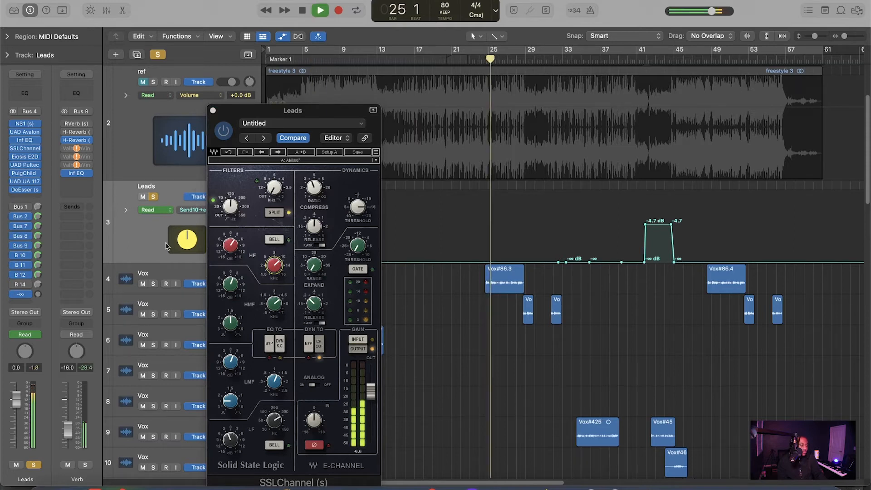
pyautogui.click(230, 245)
pyautogui.moveTo(230, 245); pyautogui.dragTo(234, 226)
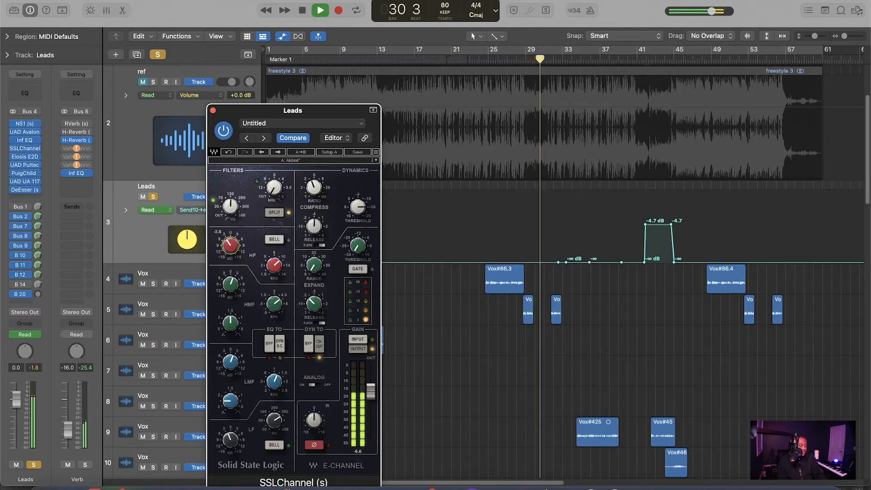
pyautogui.press('space')
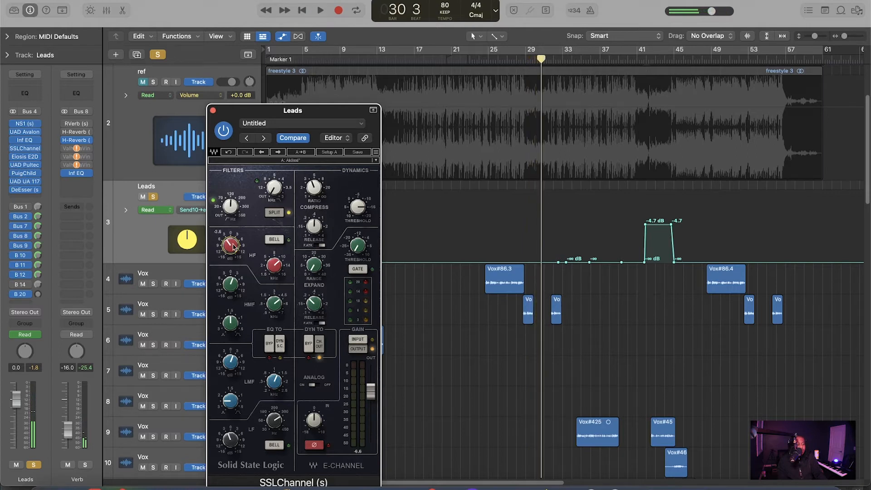
# - Audition the soloed Leads track from bar 26 with the SSLChannel's HF gain at 0.0, and set the gain to 3.3
pyautogui.moveTo(233, 245); pyautogui.dragTo(233, 243)
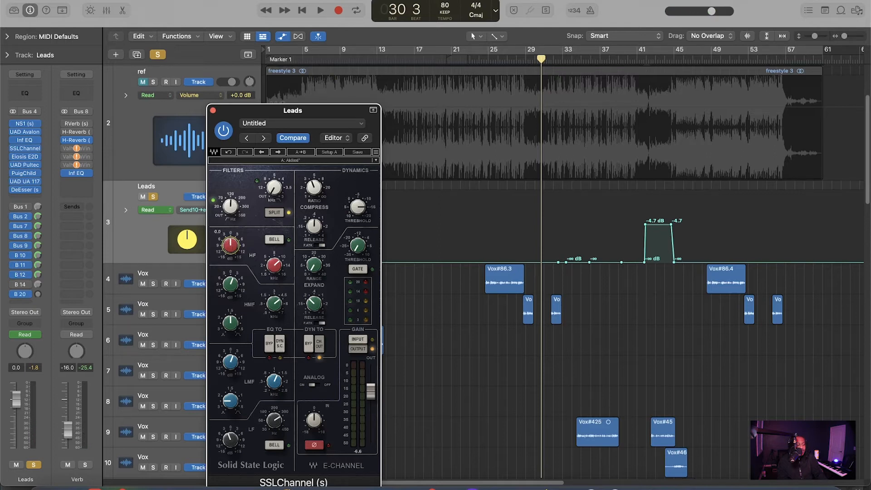
pyautogui.click(496, 59)
pyautogui.press('space')
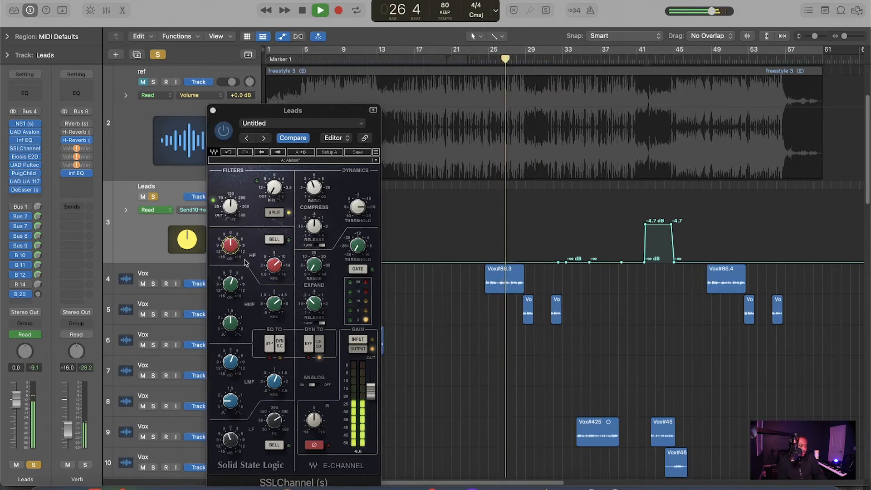
pyautogui.press('space')
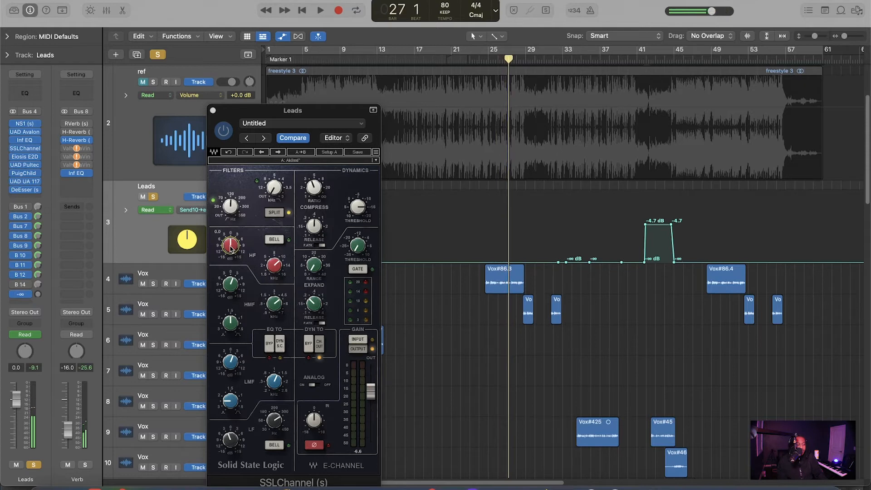
pyautogui.press('space')
pyautogui.moveTo(231, 248); pyautogui.dragTo(231, 238)
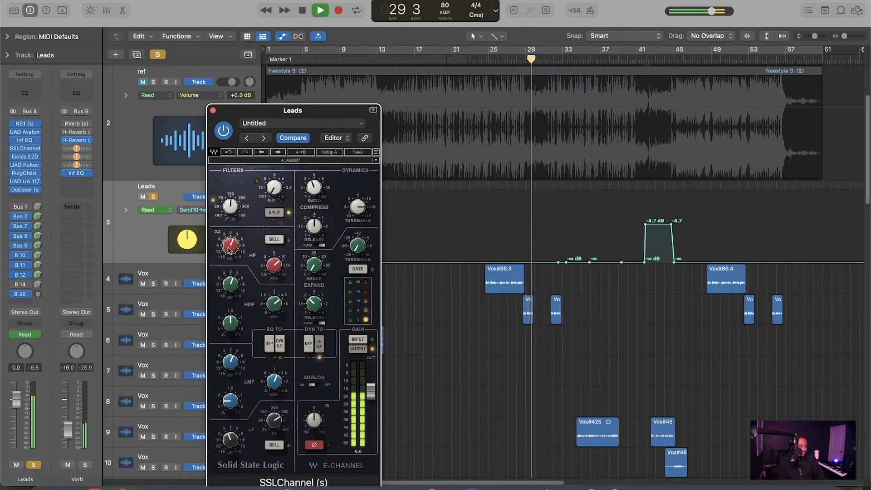
# - Turn off the solo on Leads and save the project while the full mix plays up to bar 32
pyautogui.click(158, 55)
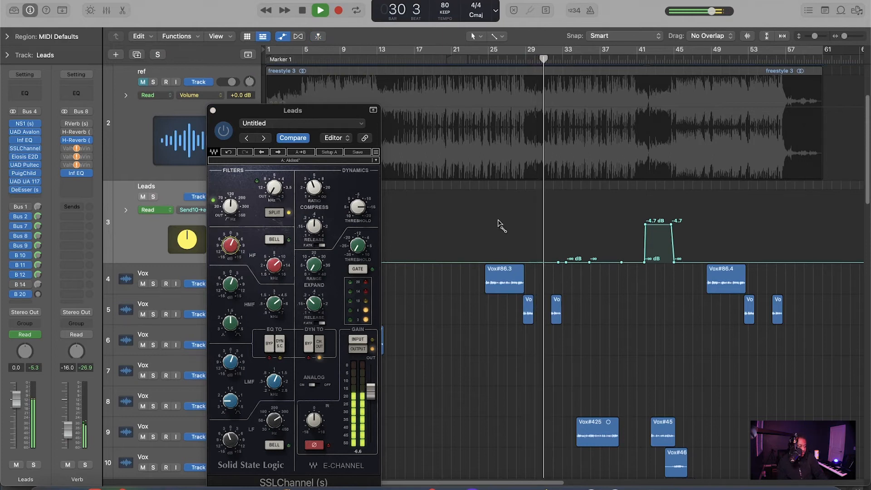
pyautogui.press('super+s')
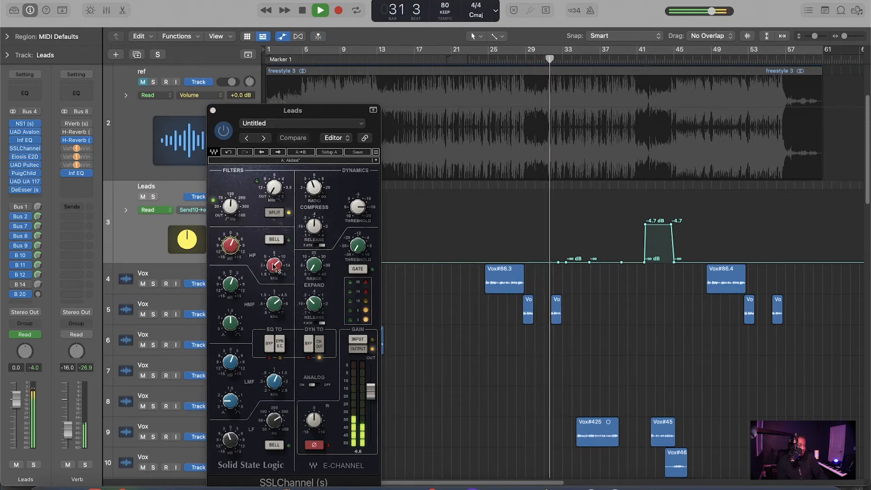
pyautogui.moveTo(275, 267)
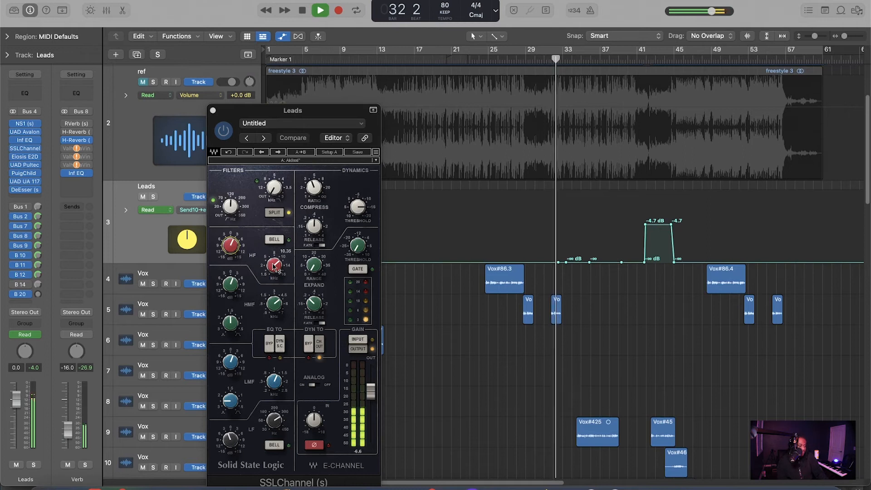
pyautogui.press('space')
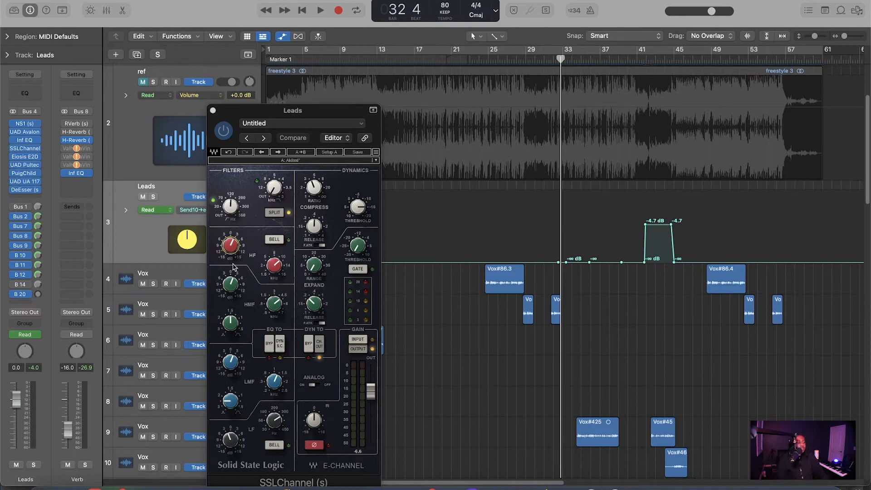
# - Open the Eiosis E2Deesser on the Leads channel and arrange its window side by side with the SSLChannel
pyautogui.click(25, 158)
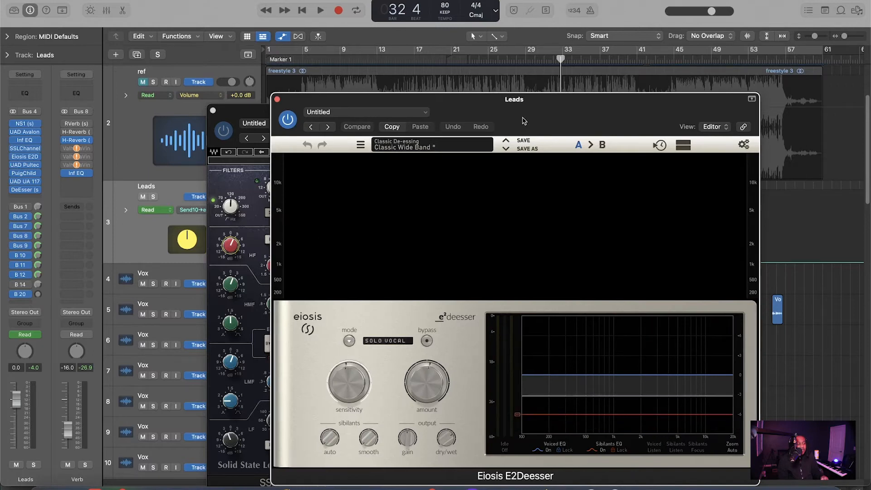
pyautogui.moveTo(524, 112); pyautogui.dragTo(533, 71)
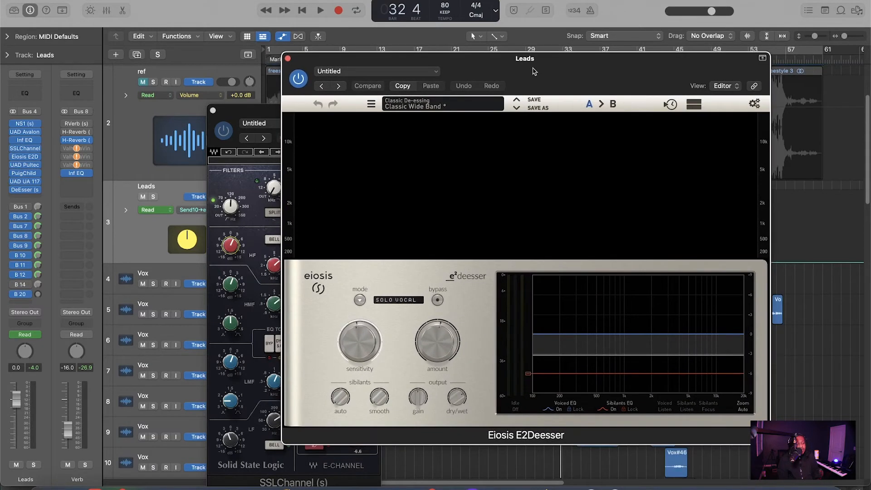
pyautogui.moveTo(534, 71); pyautogui.dragTo(589, 70)
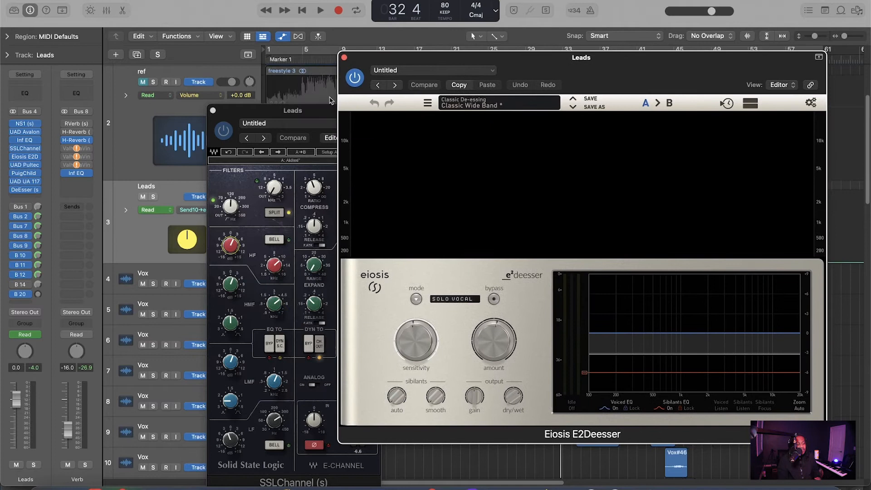
pyautogui.click(304, 110)
pyautogui.moveTo(305, 110); pyautogui.dragTo(246, 82)
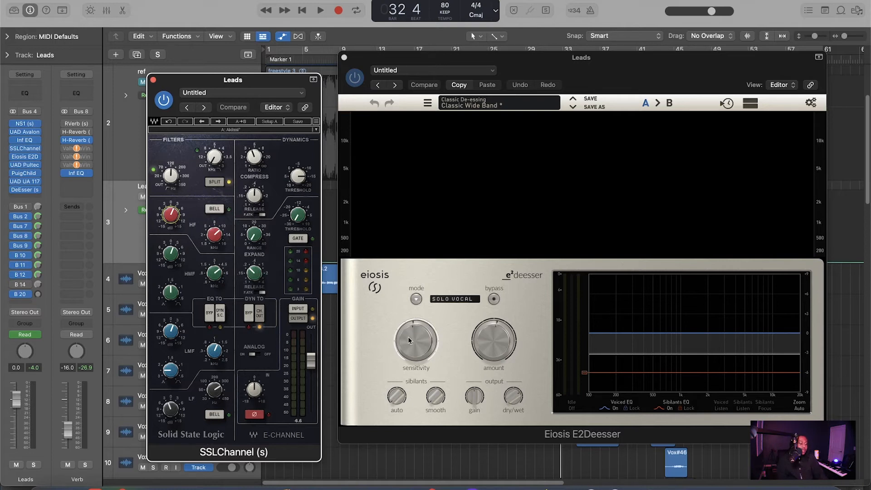
# - Compare the mix with the E2Deesser bypassed and re-enabled during playback from bar 32 to bar 37
pyautogui.click(356, 79)
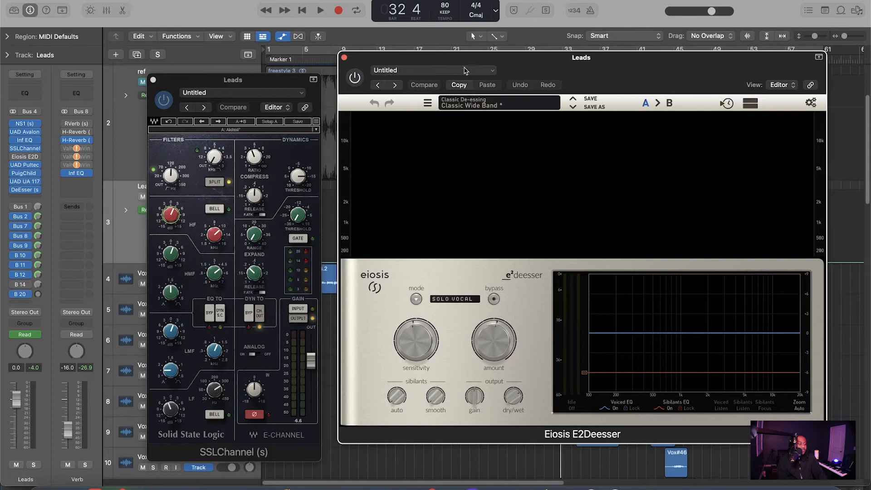
pyautogui.press('space')
pyautogui.moveTo(597, 69); pyautogui.dragTo(429, 51)
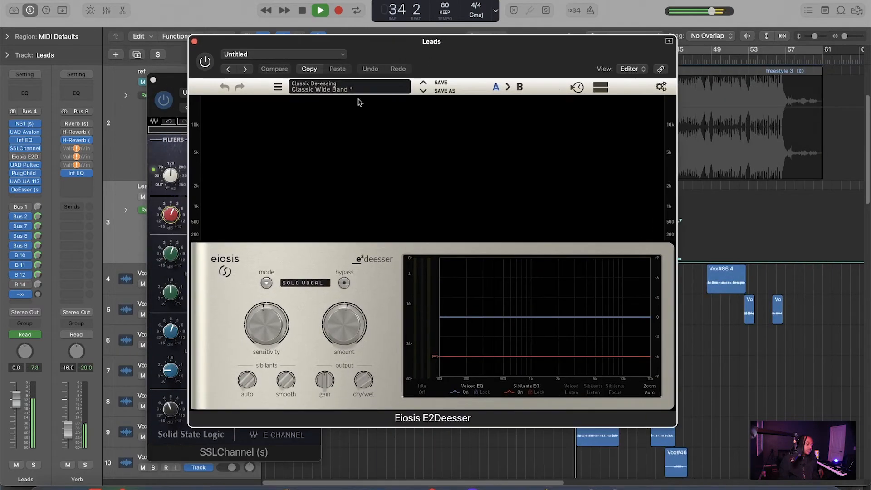
pyautogui.click(205, 61)
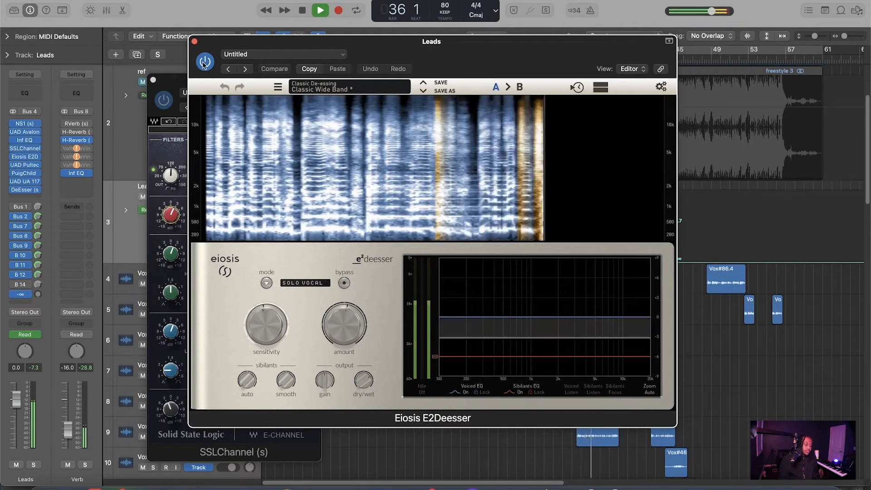
pyautogui.moveTo(502, 51); pyautogui.dragTo(500, 78)
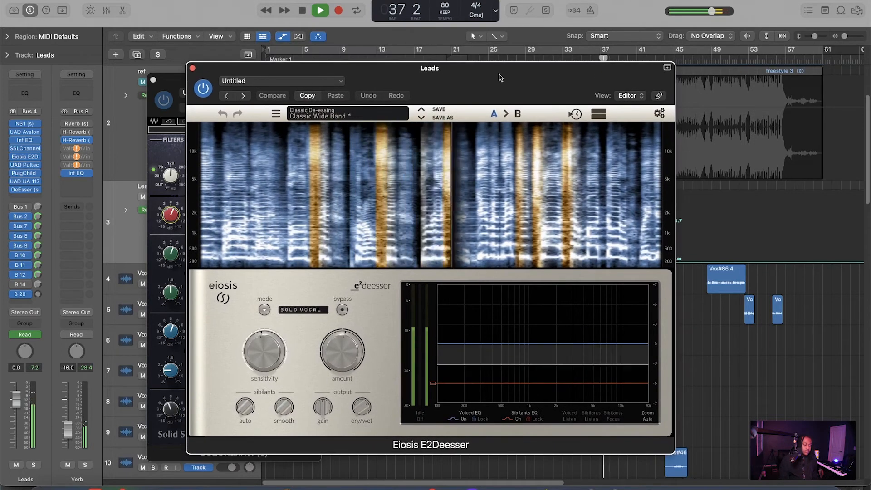
pyautogui.moveTo(501, 78); pyautogui.dragTo(427, 117)
pyautogui.press('space')
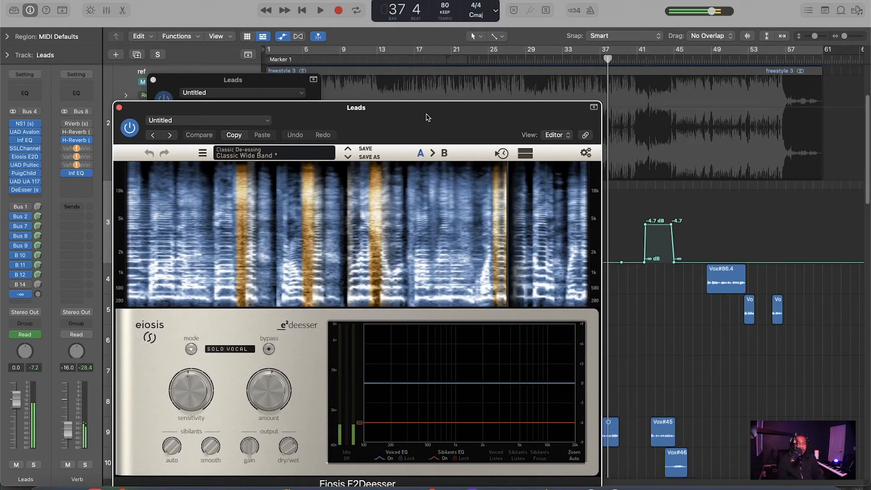
# - Place the playhead at bar 34, review the E2Deesser's controls and close the plug-in
pyautogui.click(576, 63)
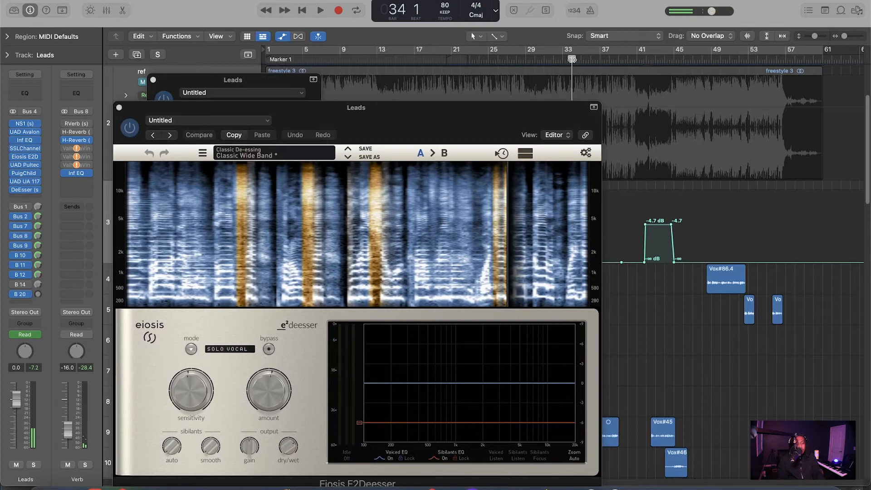
pyautogui.moveTo(522, 117); pyautogui.dragTo(512, 22)
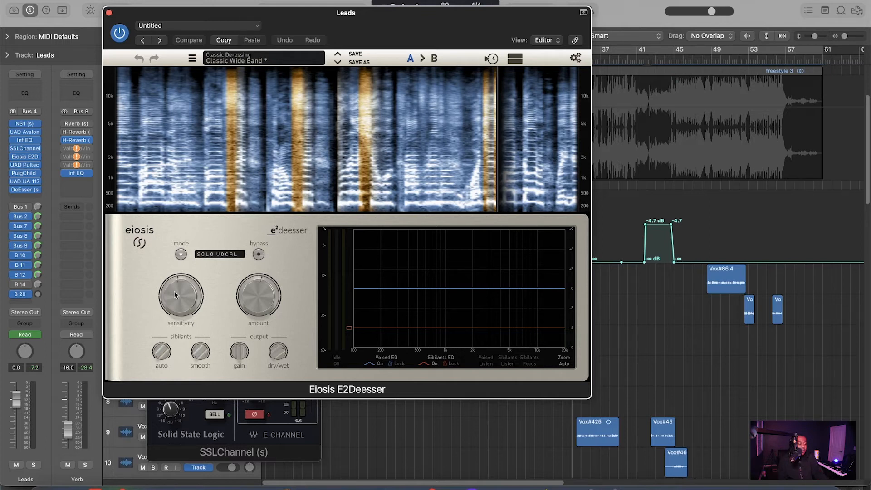
pyautogui.click(108, 13)
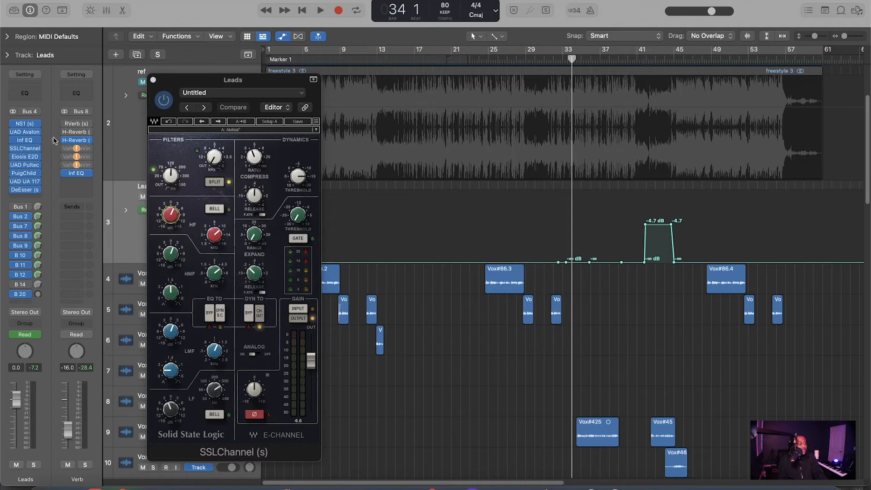
# - View the UAD Avalon VT-737sp on the Leads channel, and close both it and the SSLChannel
pyautogui.click(29, 133)
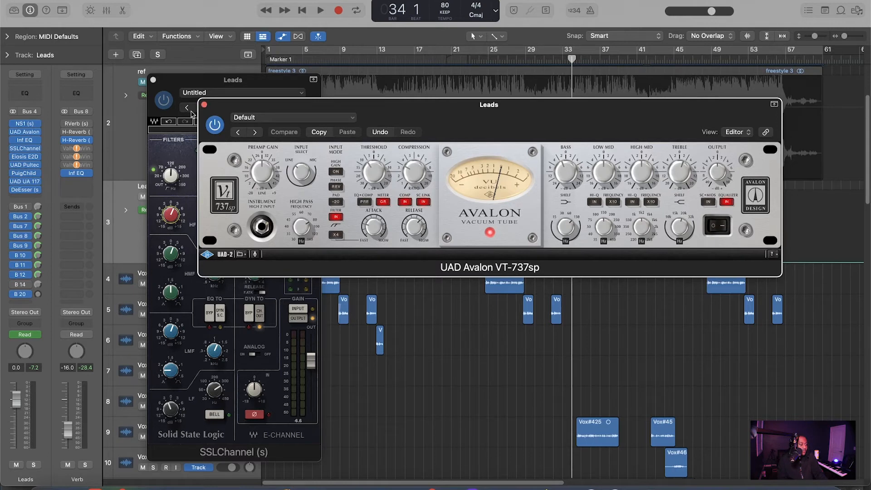
pyautogui.click(204, 106)
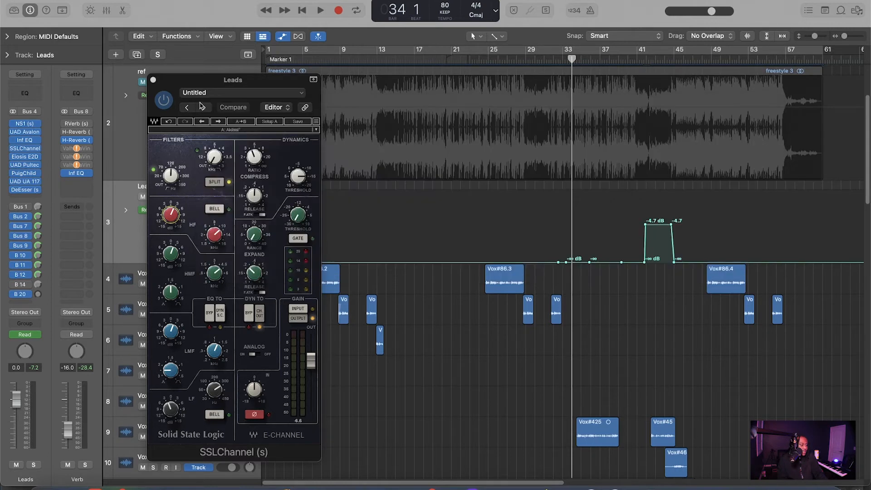
pyautogui.click(154, 81)
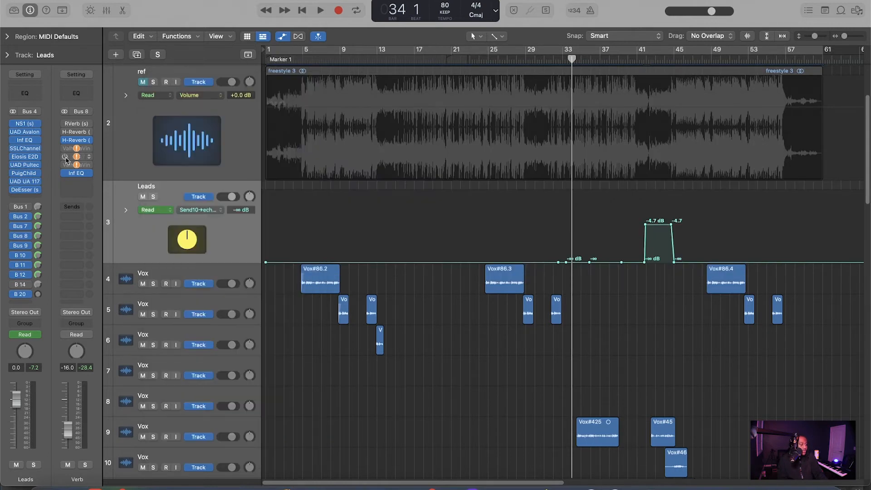
# - Open and bypass the UAD Pultec-Pro Legacy on the Leads channel, and place the playhead at bar 26
pyautogui.click(24, 166)
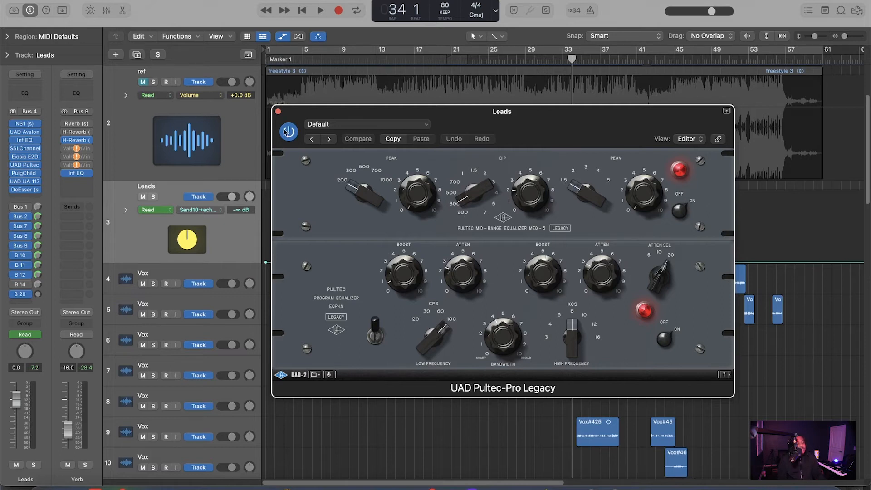
pyautogui.moveTo(572, 128); pyautogui.dragTo(441, 306)
pyautogui.click(498, 58)
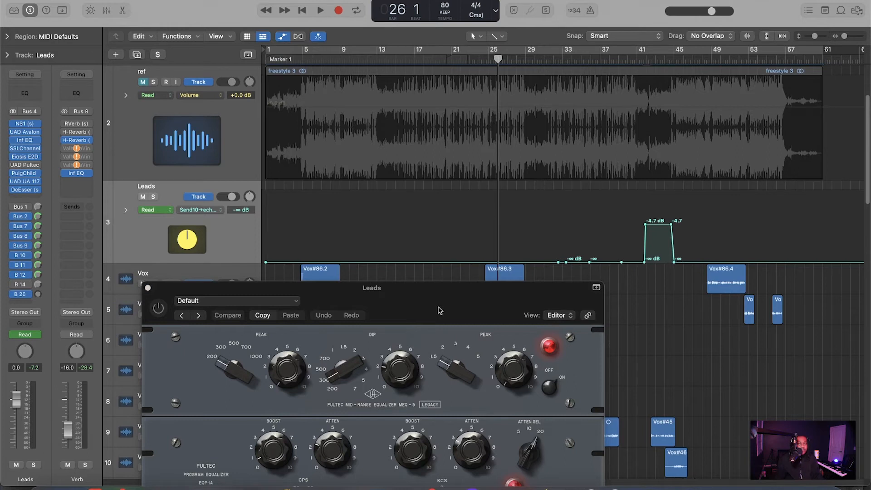
# - Play the mix from bar 26 with the Pultec-Pro Legacy bypassed, re-enable it around bar 29 and stop at bar 30
pyautogui.press('space')
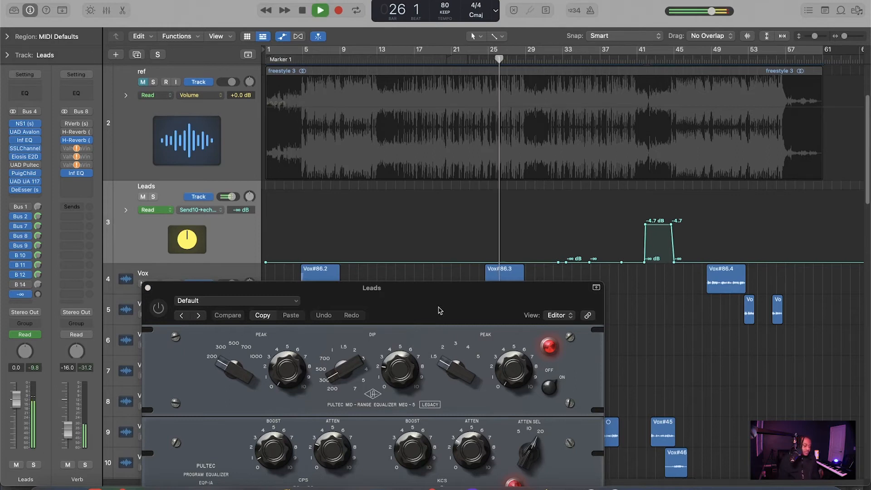
pyautogui.moveTo(439, 311); pyautogui.dragTo(333, 86)
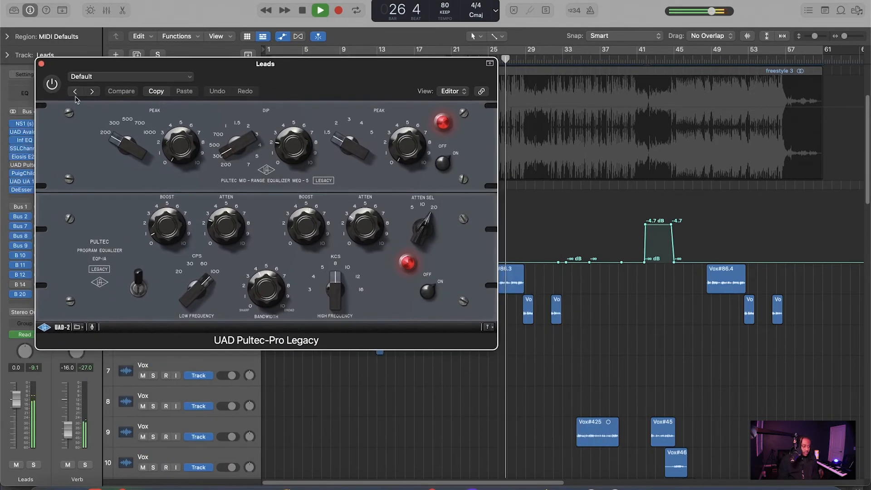
pyautogui.click(52, 89)
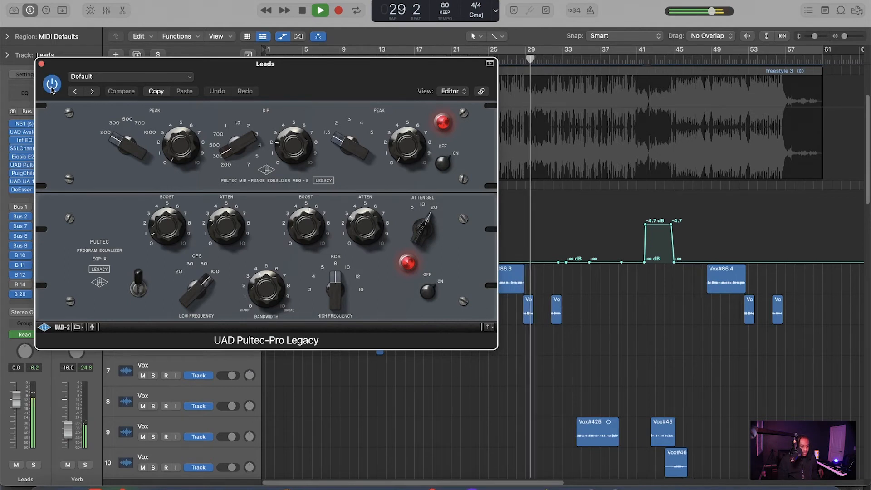
pyautogui.press('space')
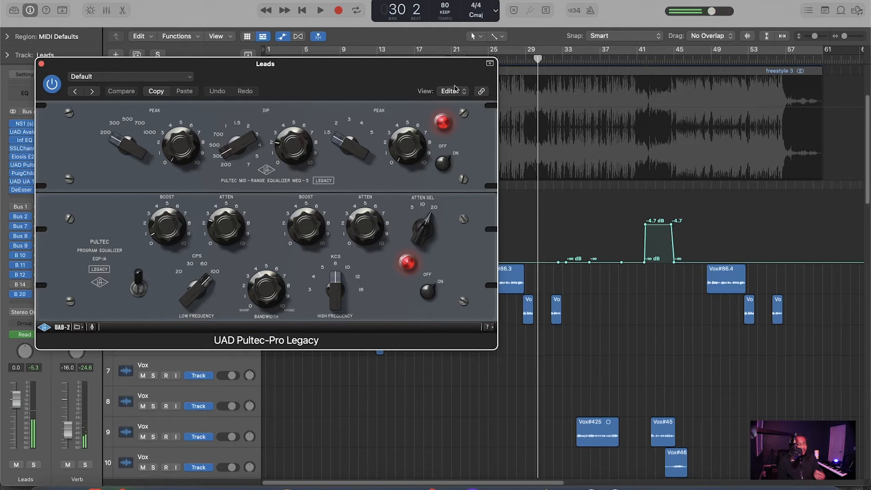
# - Move the Pultec-Pro Legacy window aside and place the playhead at bar 38 beat 3, near the Beat track's second high-cut dip
pyautogui.moveTo(360, 77); pyautogui.dragTo(330, 83)
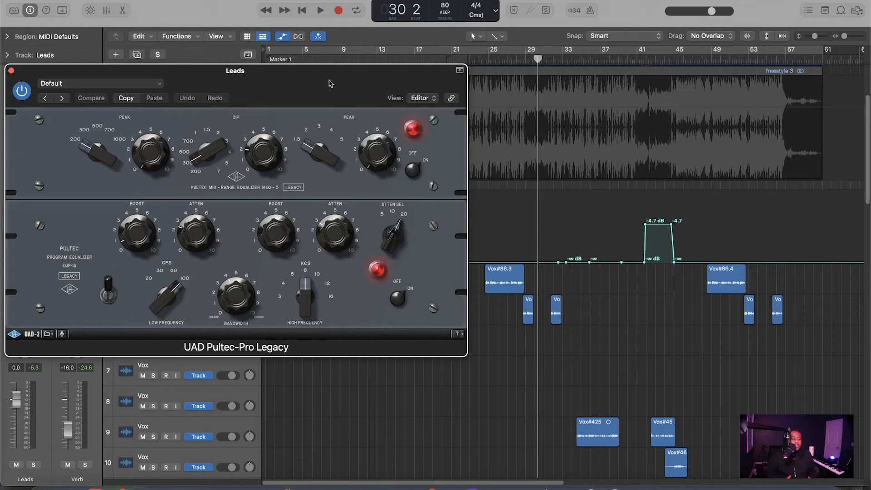
pyautogui.moveTo(330, 83); pyautogui.dragTo(325, 205)
pyautogui.click(490, 60)
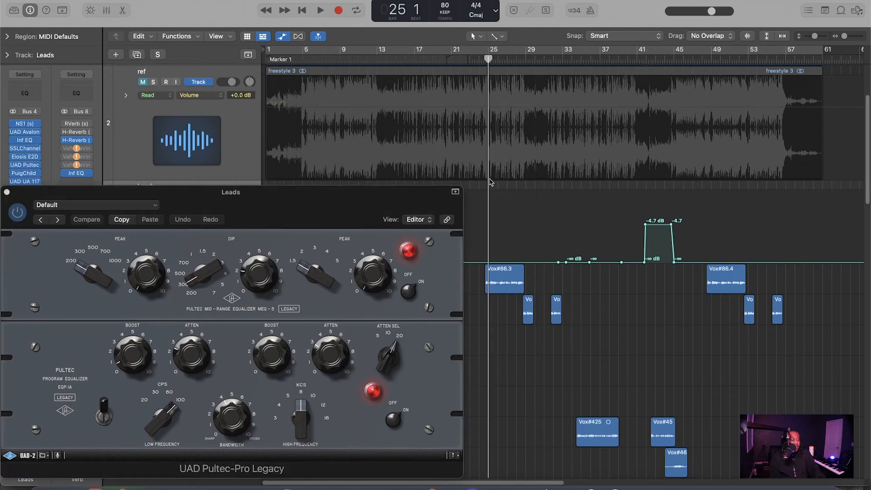
pyautogui.press('super+Right')
pyautogui.hscroll(10, 511, 121)
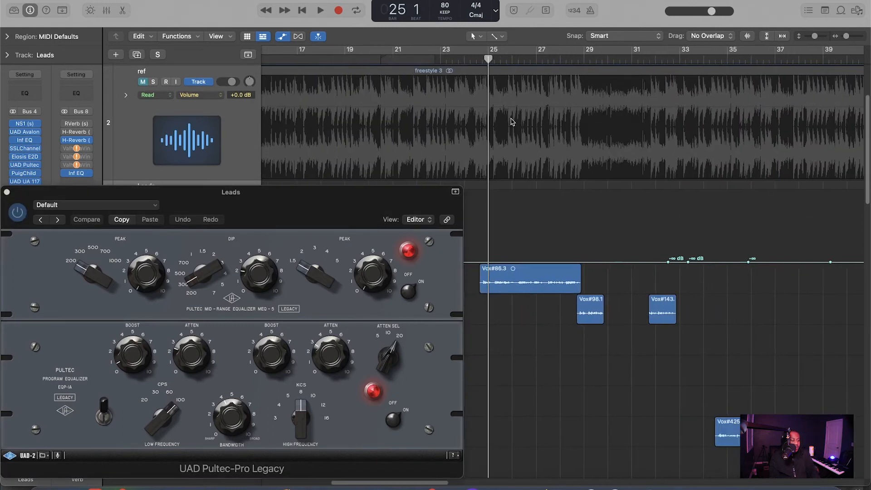
pyautogui.press('super+Left')
pyautogui.press('super+Left')
pyautogui.press('super+Left')
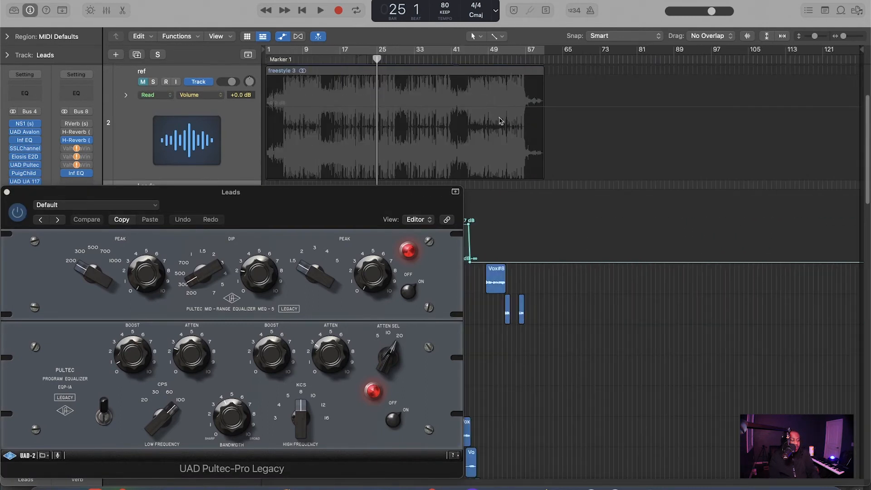
pyautogui.scroll(5, 467, 123)
pyautogui.click(436, 60)
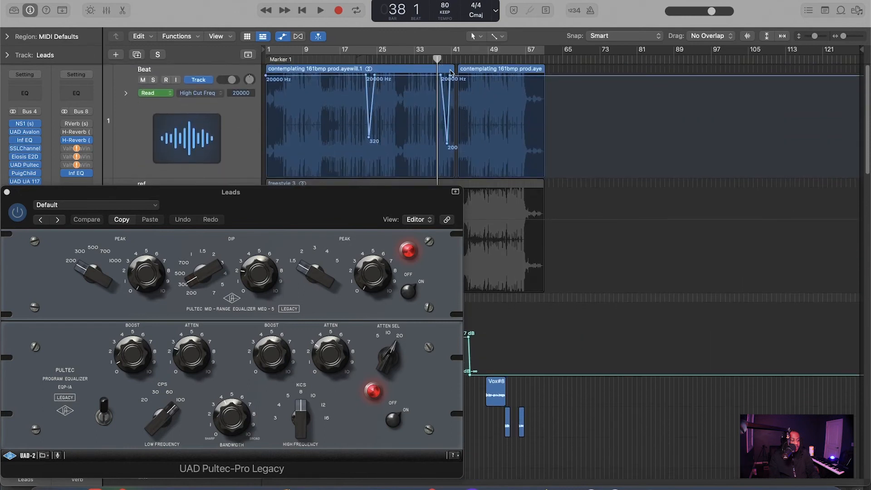
pyautogui.press('super+Right')
pyautogui.press('super+Right')
pyautogui.click(463, 58)
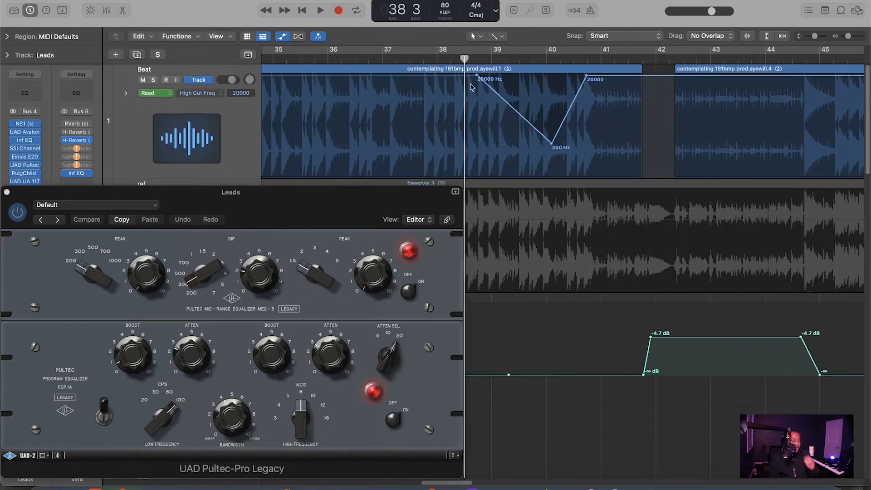
# - Bypass the Pultec-Pro Legacy and play from bar 38, toggling it on and off around bars 43 and 44 to compare
pyautogui.moveTo(148, 218); pyautogui.dragTo(215, 99)
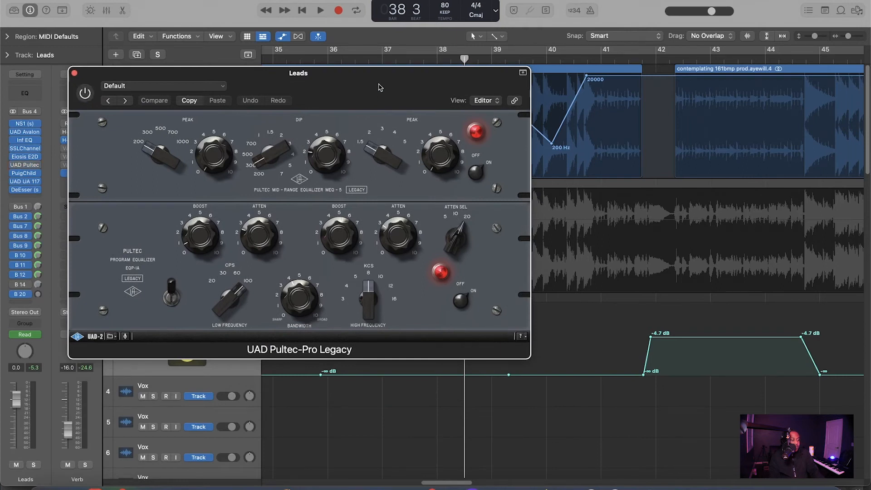
pyautogui.moveTo(189, 93); pyautogui.dragTo(159, 157)
pyautogui.press('space')
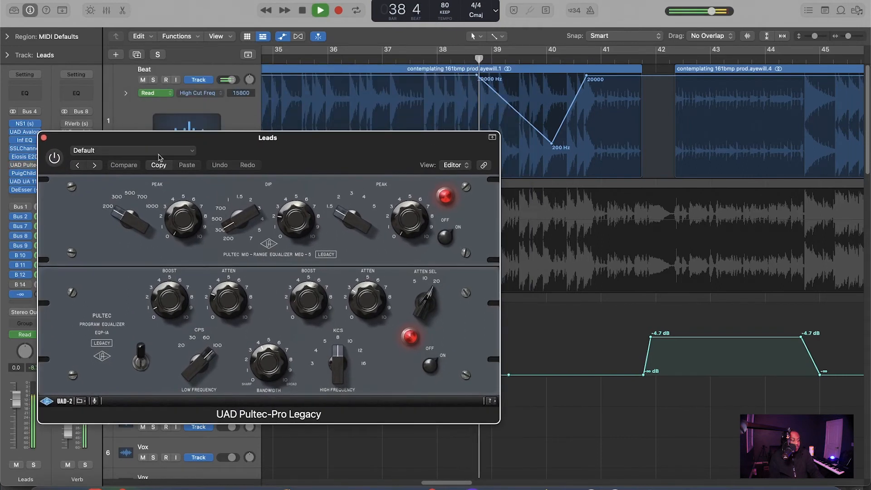
pyautogui.click(51, 162)
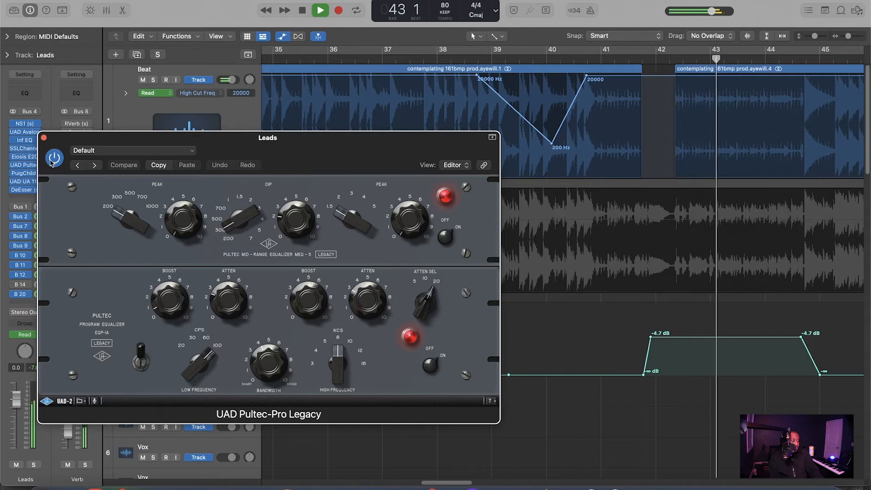
pyautogui.click(51, 161)
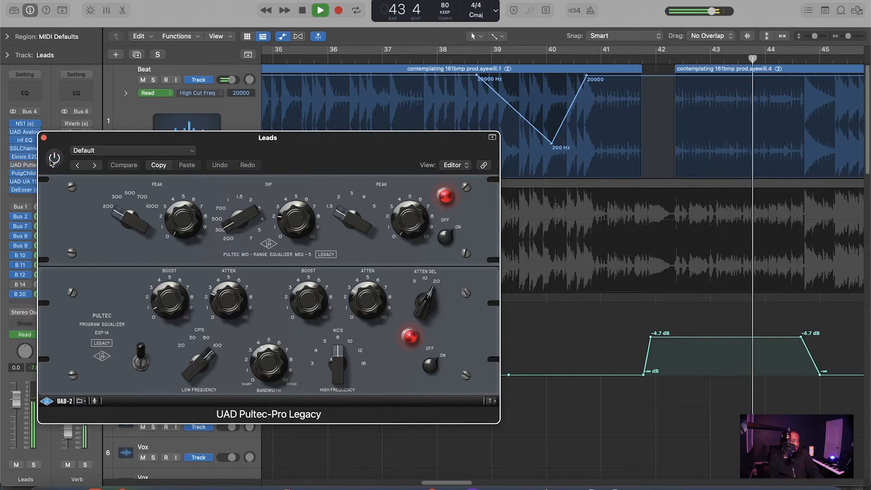
pyautogui.click(54, 159)
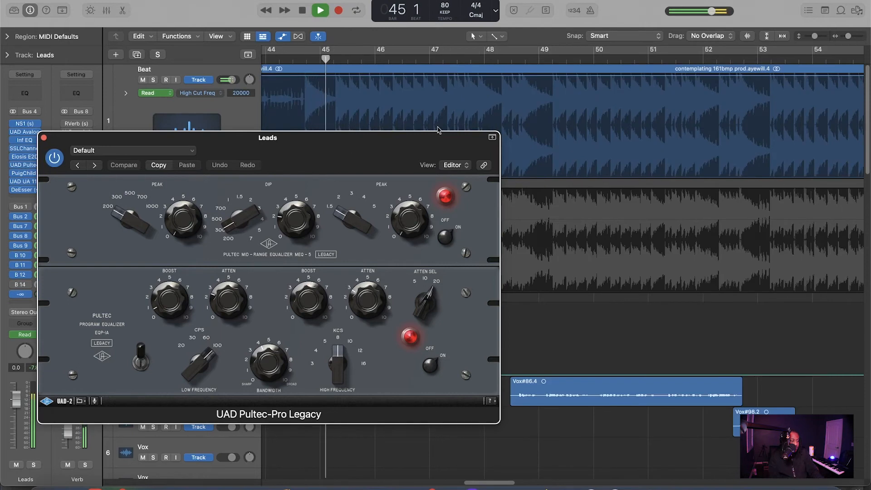
# - Return the playhead to bar 38 just before the high-cut dip and stop playback
pyautogui.hscroll(-5, 462, 112)
pyautogui.hscroll(-5, 462, 112)
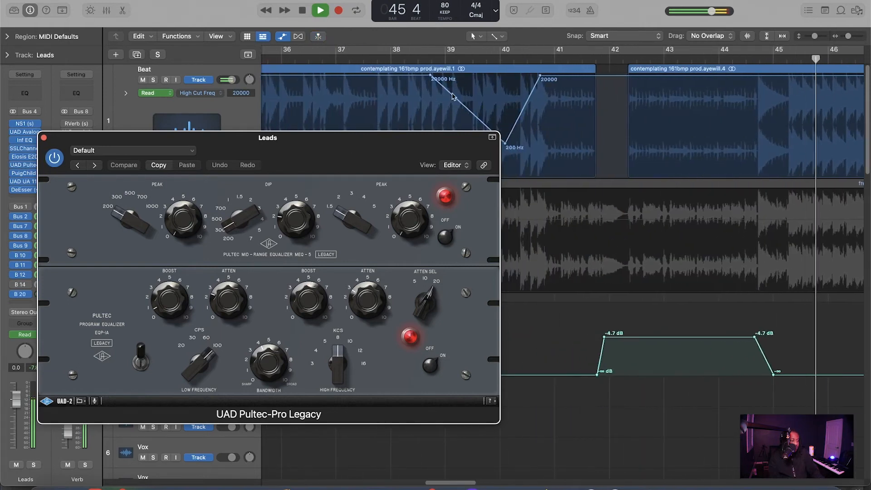
pyautogui.click(434, 59)
pyautogui.press('space')
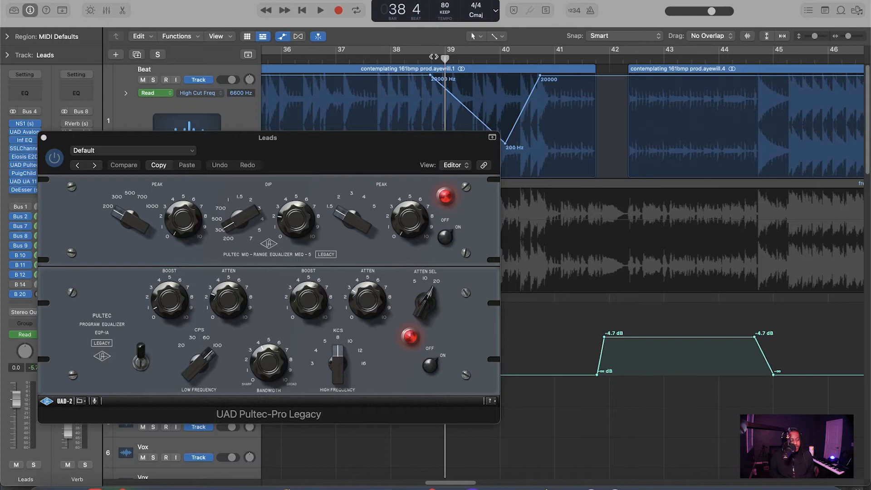
# - Place the playhead at bar 38, solo the Leads track and play it with the Pultec-Pro Legacy window in view
pyautogui.moveTo(333, 159); pyautogui.dragTo(394, 145)
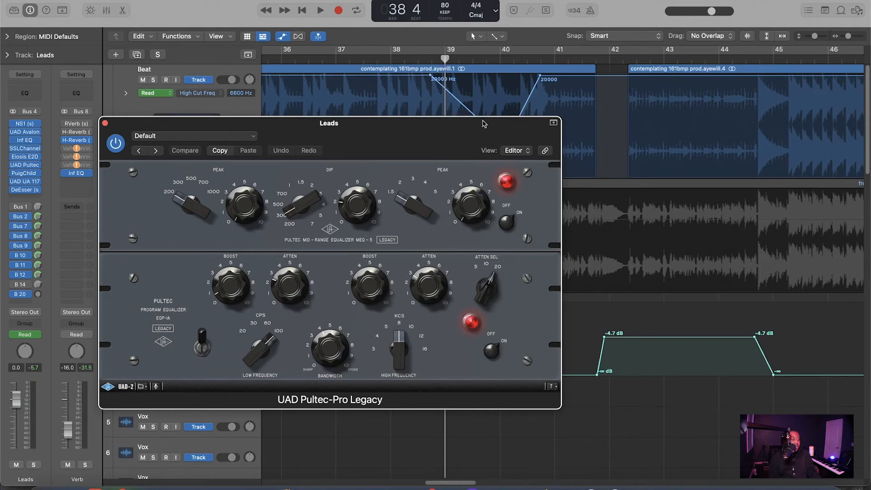
pyautogui.click(388, 63)
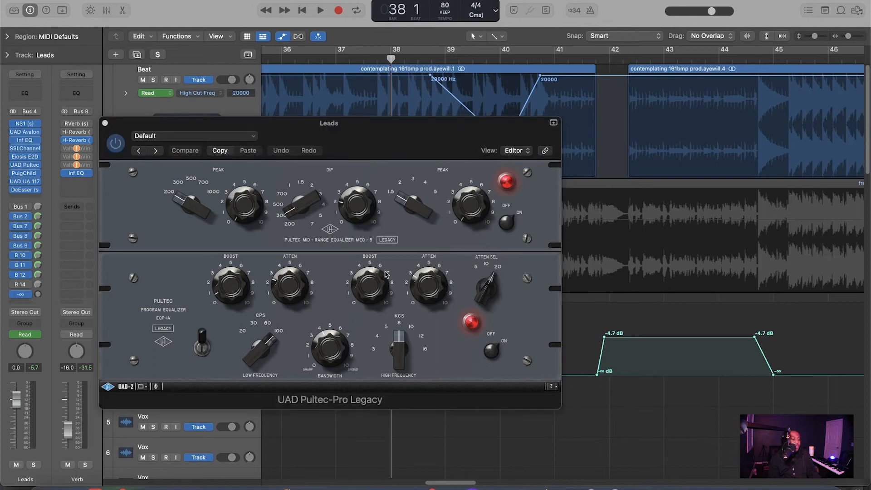
pyautogui.moveTo(421, 131); pyautogui.dragTo(526, 140)
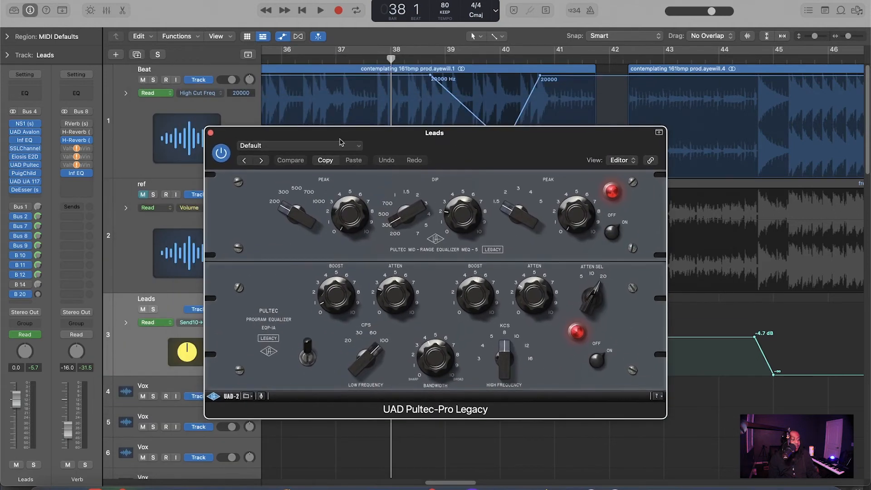
pyautogui.click(153, 309)
pyautogui.press('space')
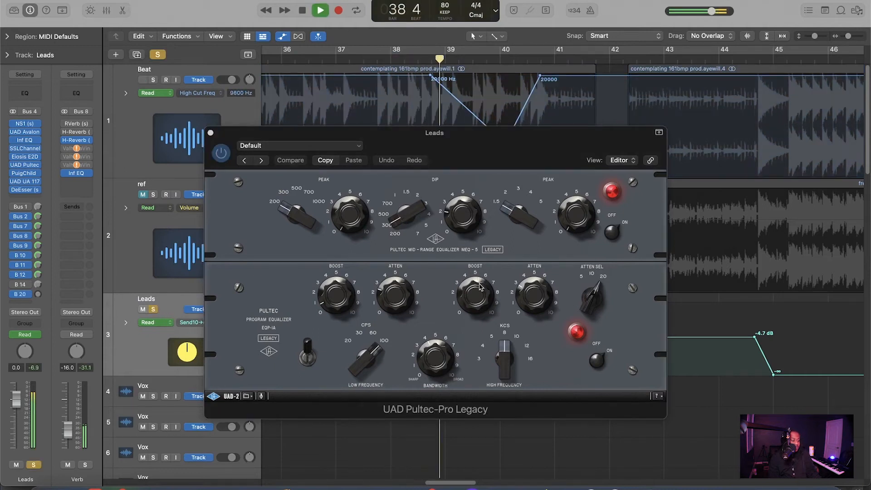
# - Demonstrate the Pultec's high-frequency Boost knob on the soloed vocal, stop playback and return the playhead to bar 38 beat 3
pyautogui.moveTo(484, 285); pyautogui.dragTo(478, 302)
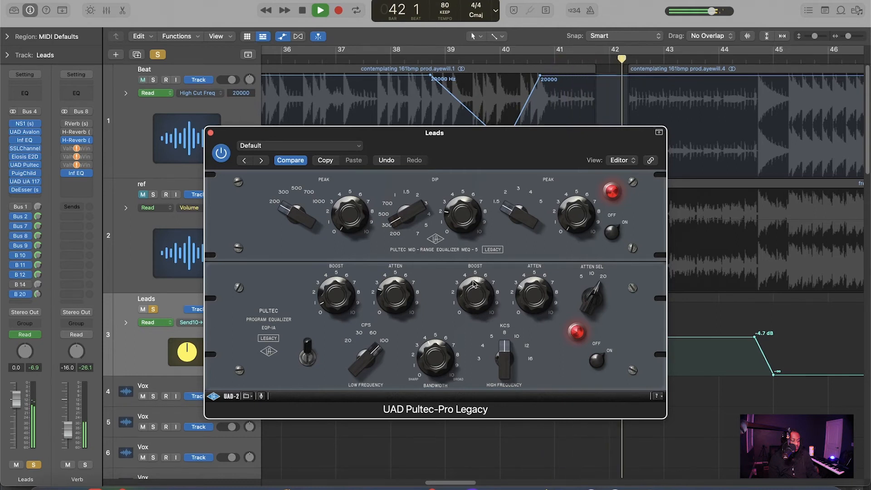
pyautogui.press('space')
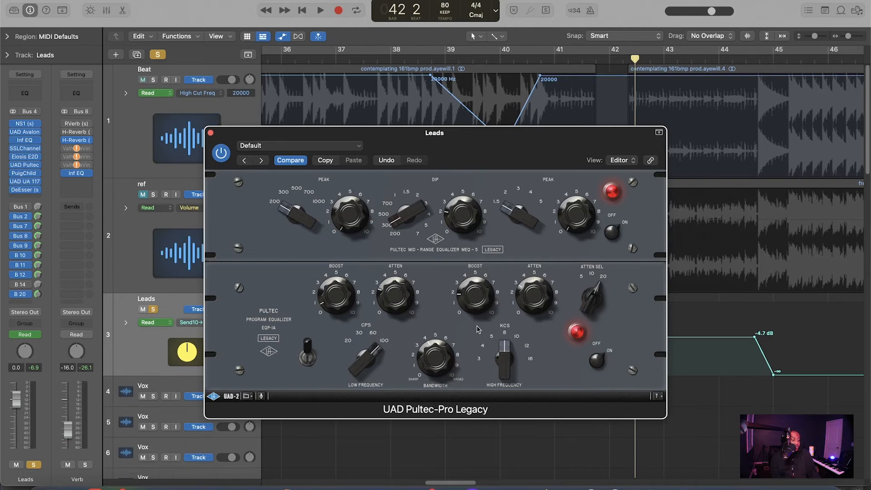
pyautogui.moveTo(470, 263); pyautogui.dragTo(469, 276)
pyautogui.click(418, 59)
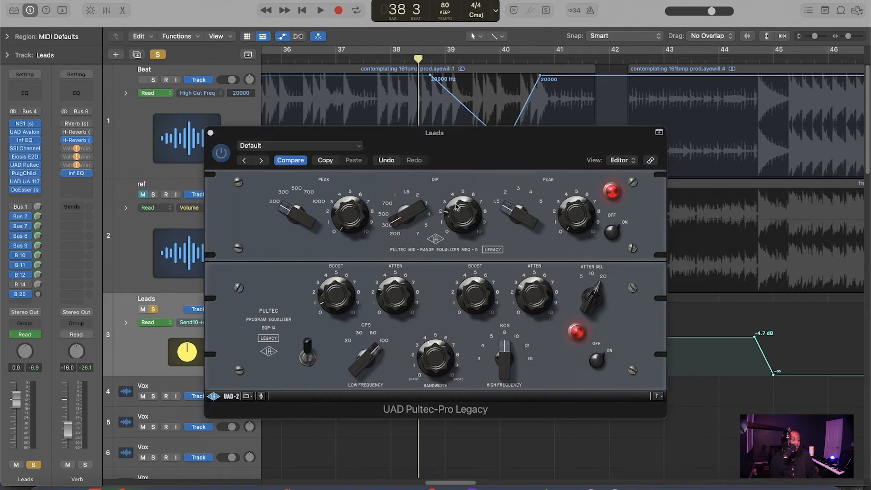
pyautogui.click(474, 292)
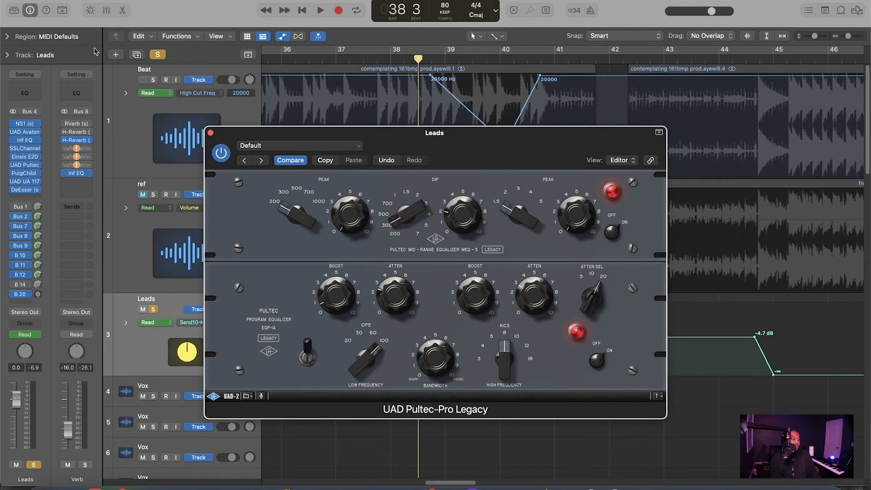
# - Play the full mix with the Leads solo cleared, close the Pultec-Pro Legacy and stop at bar 45
pyautogui.press('space')
pyautogui.click(161, 55)
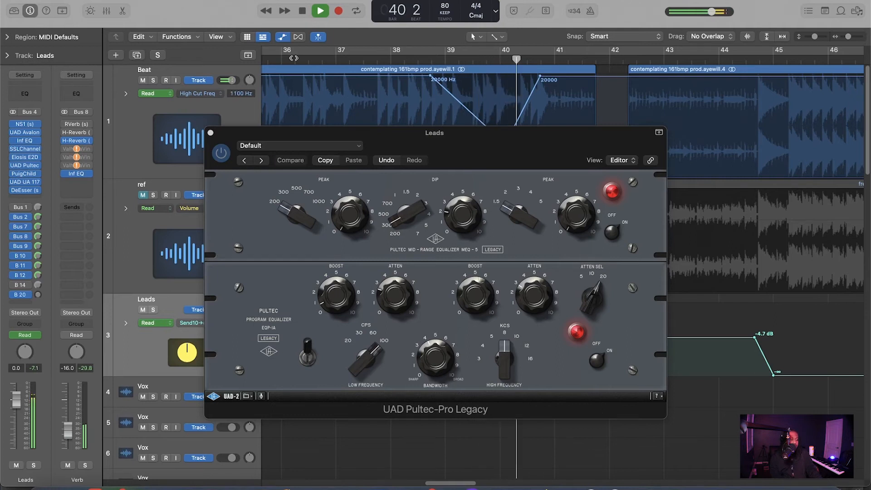
pyautogui.click(210, 133)
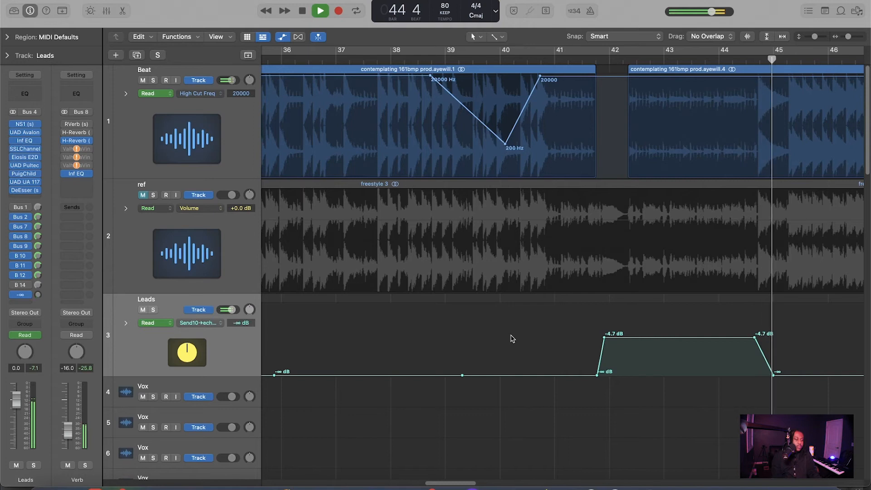
pyautogui.press('space')
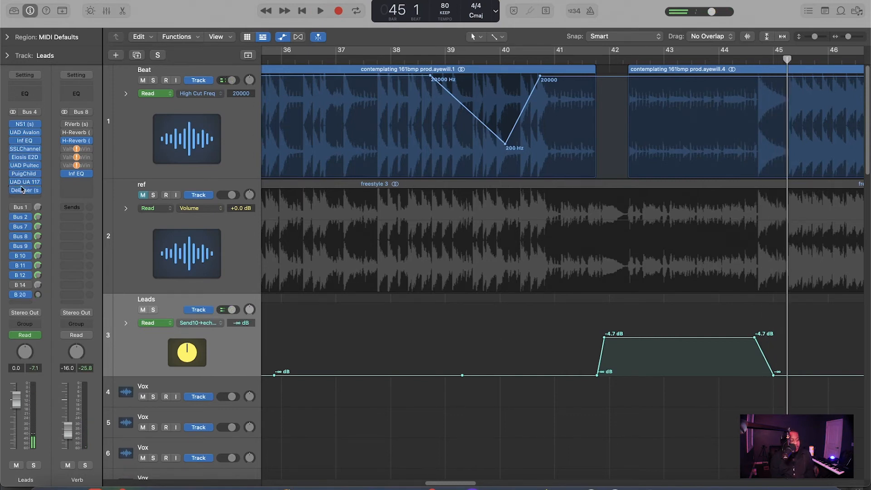
# - Open the PuigChild 670 on the Leads channel, set its left time constant to 3 and bypass the plug-in
pyautogui.click(26, 175)
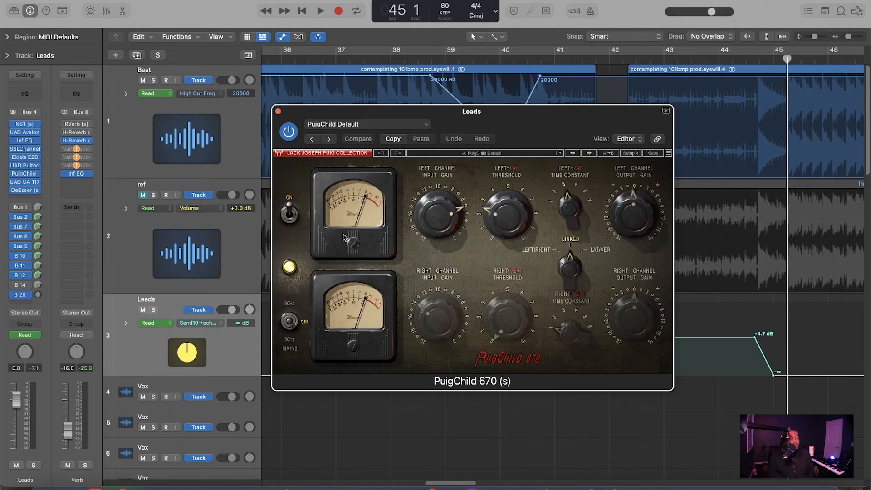
pyautogui.moveTo(567, 209)
pyautogui.mouseDown()
pyautogui.moveTo(567, 200)
pyautogui.moveTo(561, 213)
pyautogui.mouseUp()
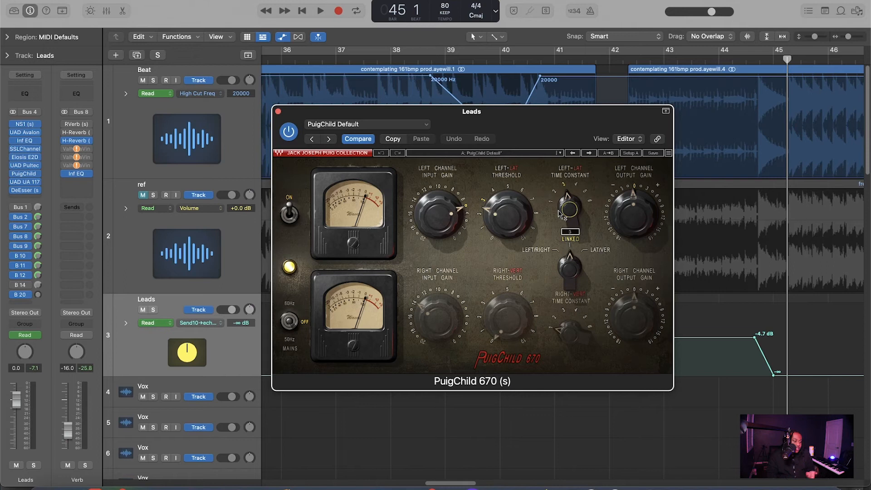
pyautogui.click(288, 132)
# - Compare the mix from bar 38 with the PuigChild 670 bypassed and enabled, and close the plug-in in its bypassed state
pyautogui.click(401, 60)
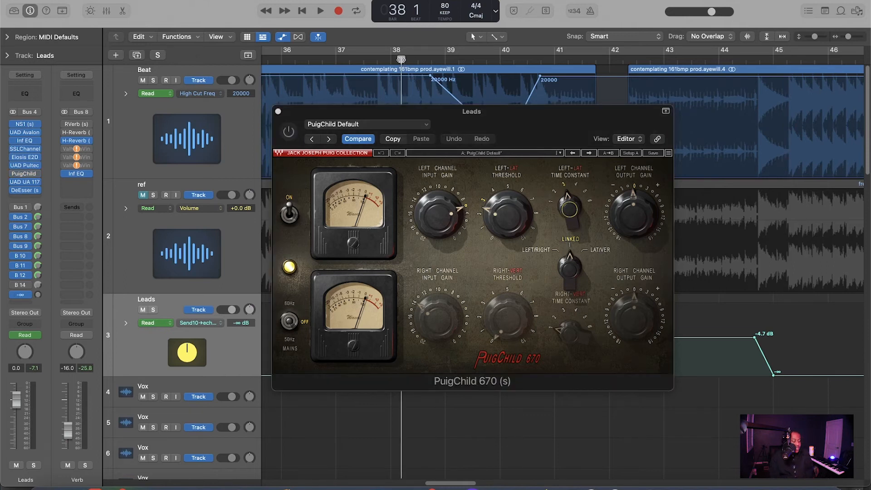
pyautogui.press('space')
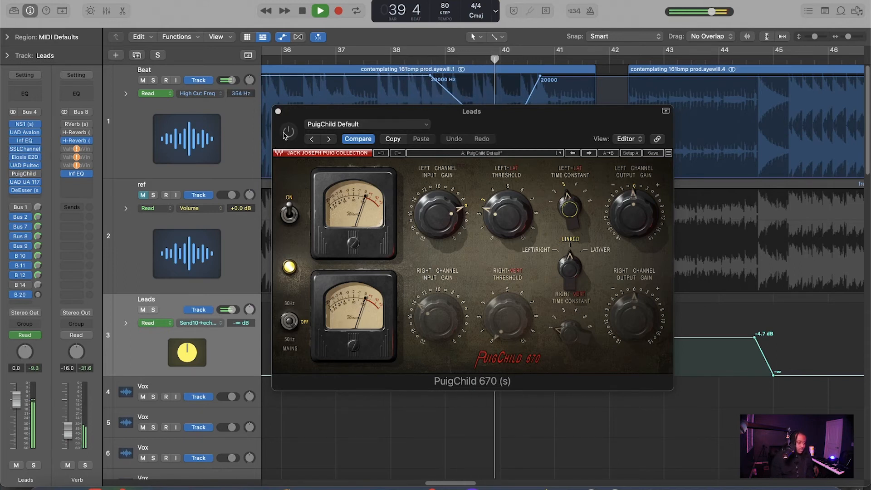
pyautogui.click(285, 135)
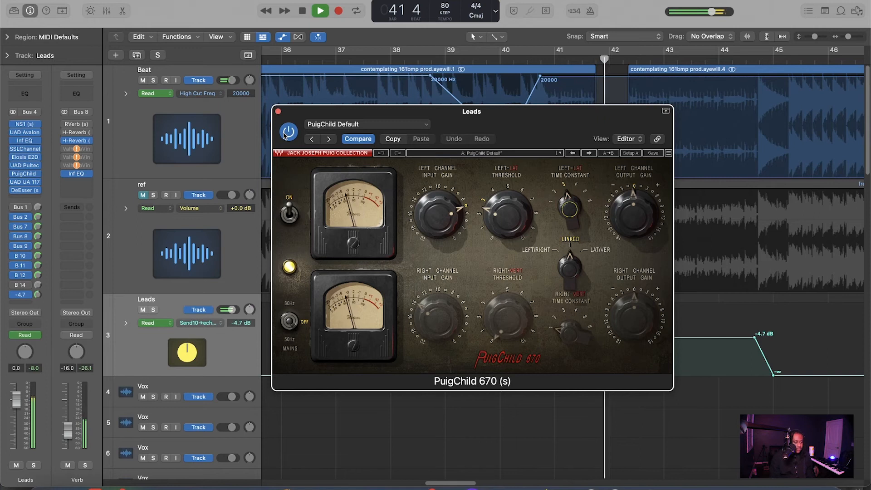
pyautogui.press('space')
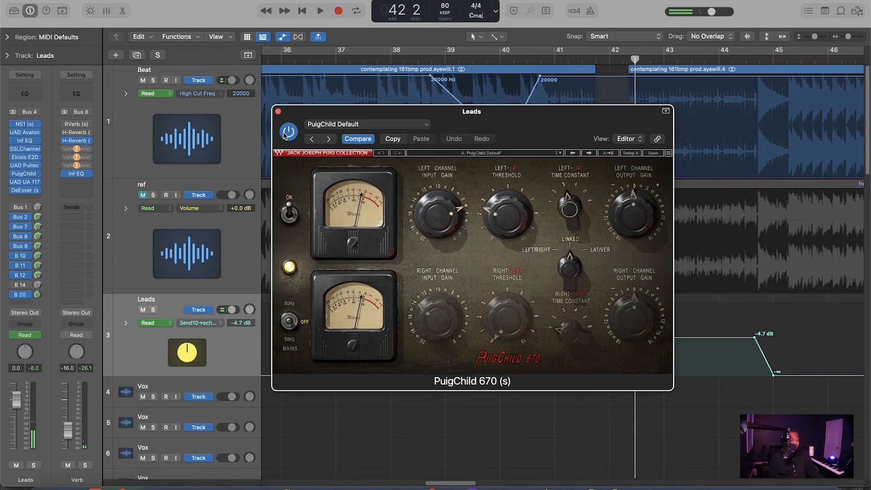
pyautogui.click(285, 135)
pyautogui.click(278, 111)
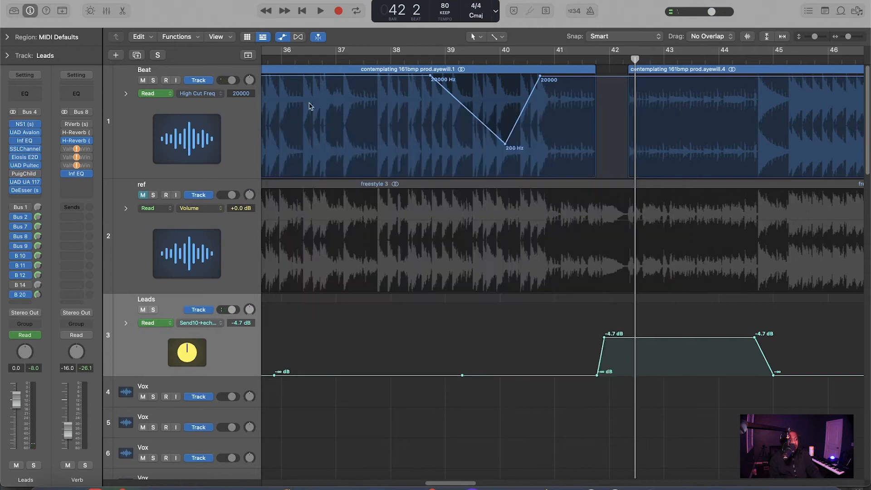
# - Reopen the PuigChild 670 on the Leads channel, play the mix from bar 37, re-enable the plug-in during playback and stop at bar 45
pyautogui.click(336, 63)
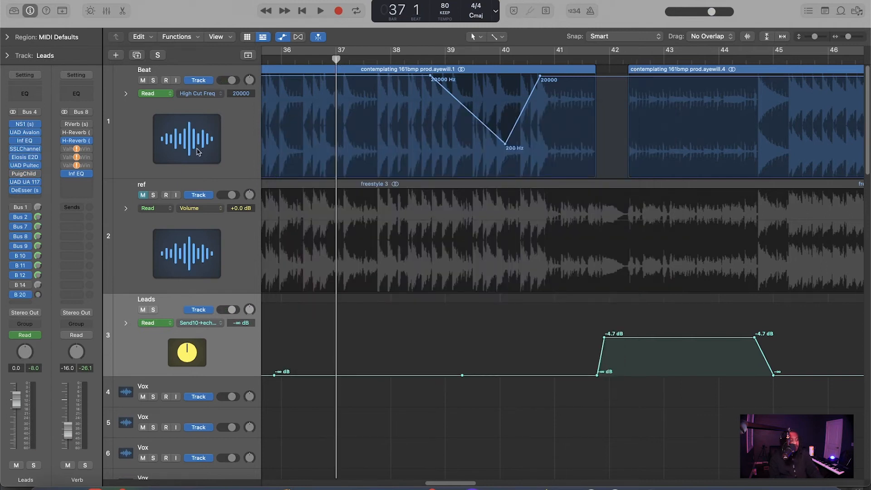
pyautogui.click(25, 174)
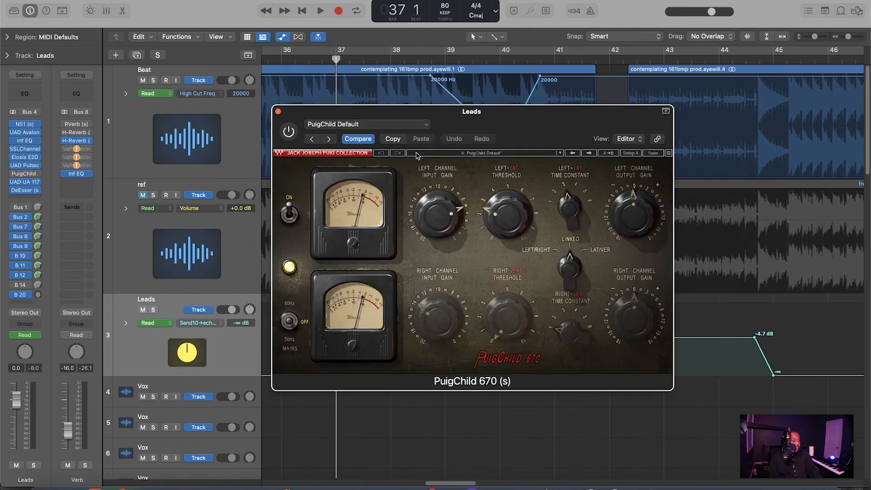
pyautogui.press('space')
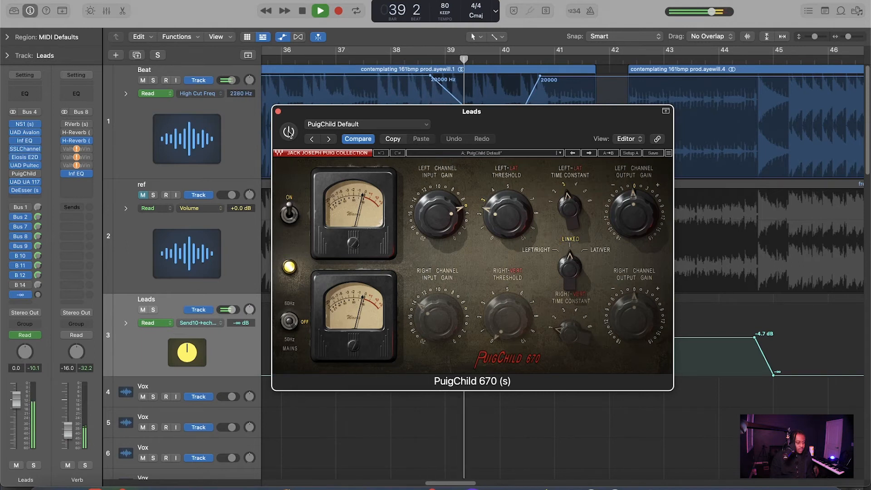
pyautogui.click(289, 132)
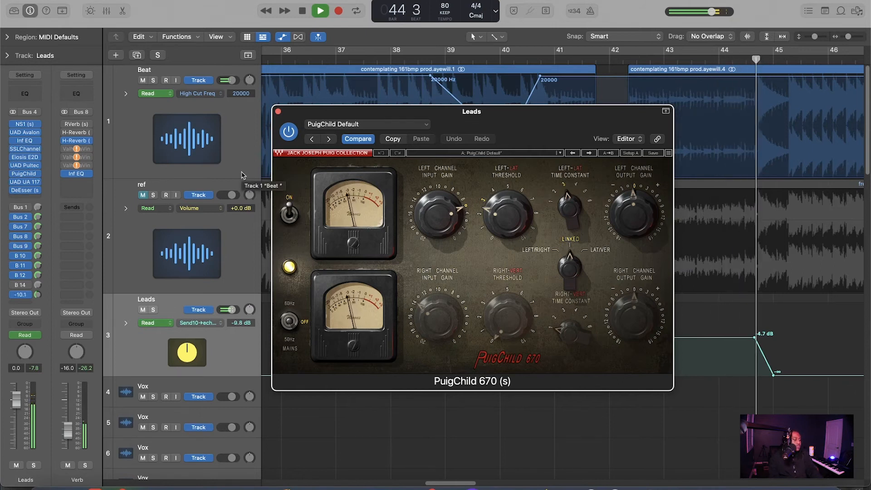
pyautogui.press('space')
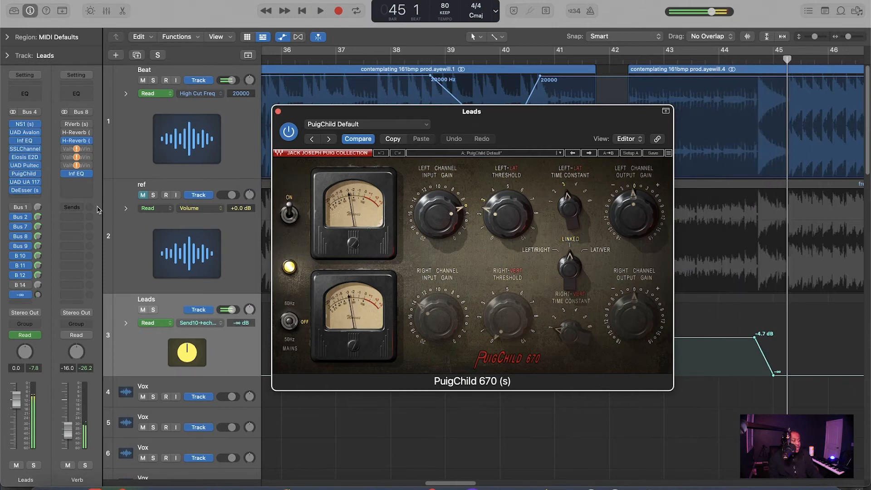
# - Open the UAD UA 1176LN Legacy on the Leads channel and audition the mix from bar 38 to bar 42
pyautogui.click(25, 184)
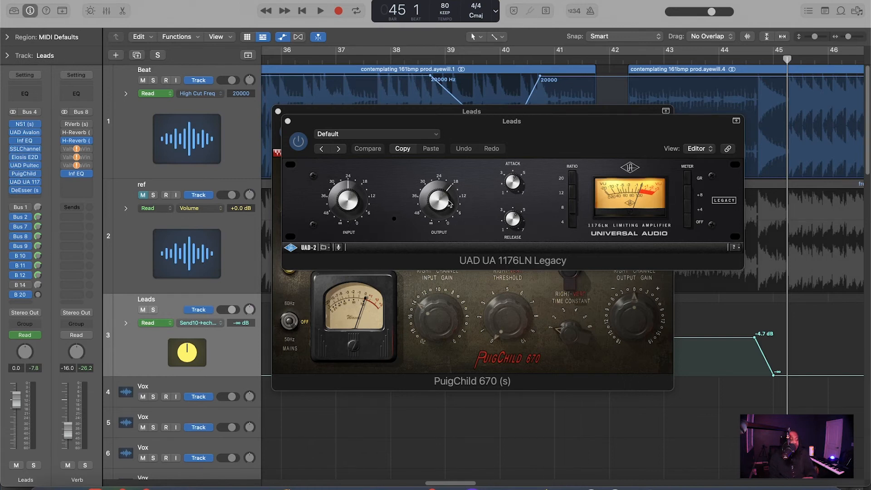
pyautogui.click(395, 60)
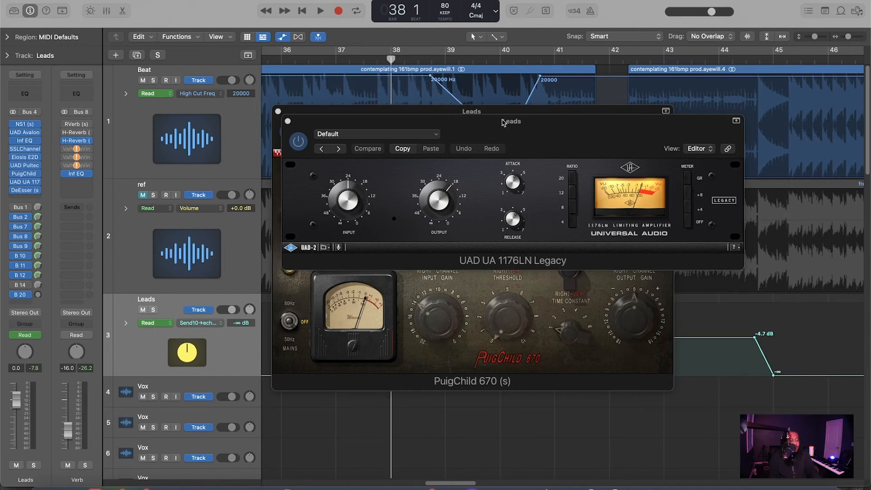
pyautogui.press('space')
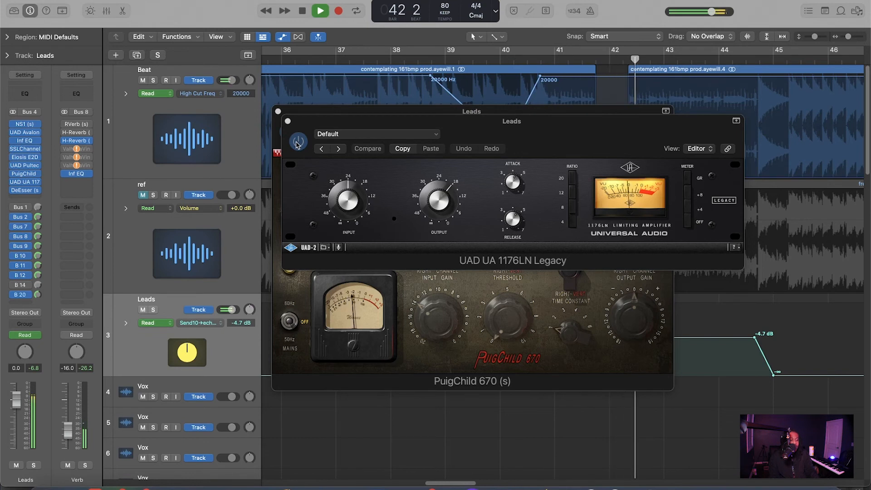
pyautogui.press('space')
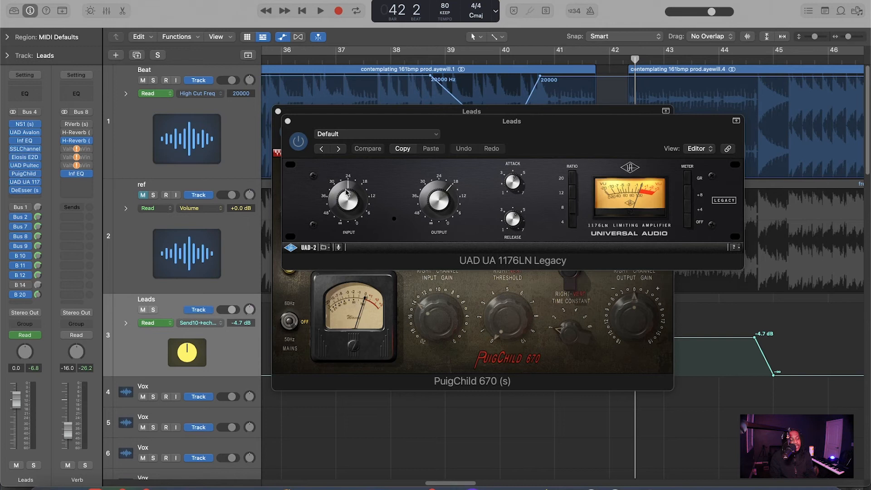
# - Demonstrate the 1176LN's Input knob, with a short playback of the mix up to bar 40 between the adjustments
pyautogui.moveTo(346, 193); pyautogui.dragTo(345, 207)
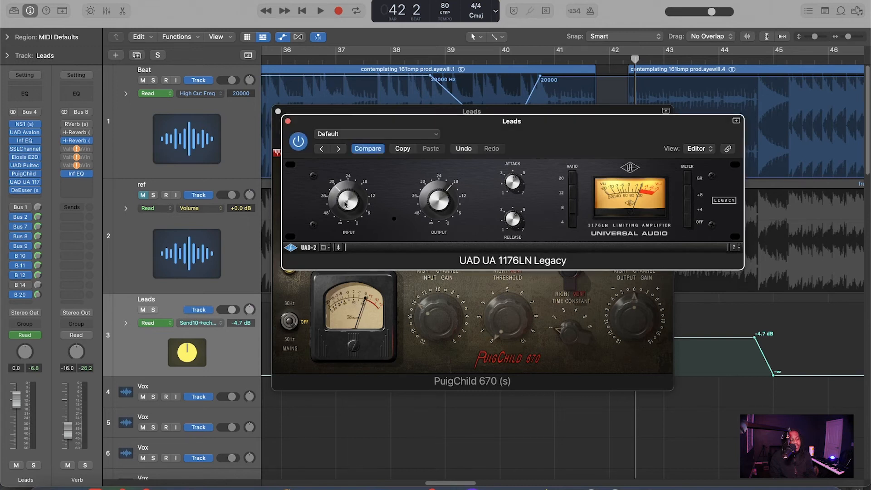
pyautogui.click(380, 63)
pyautogui.press('space')
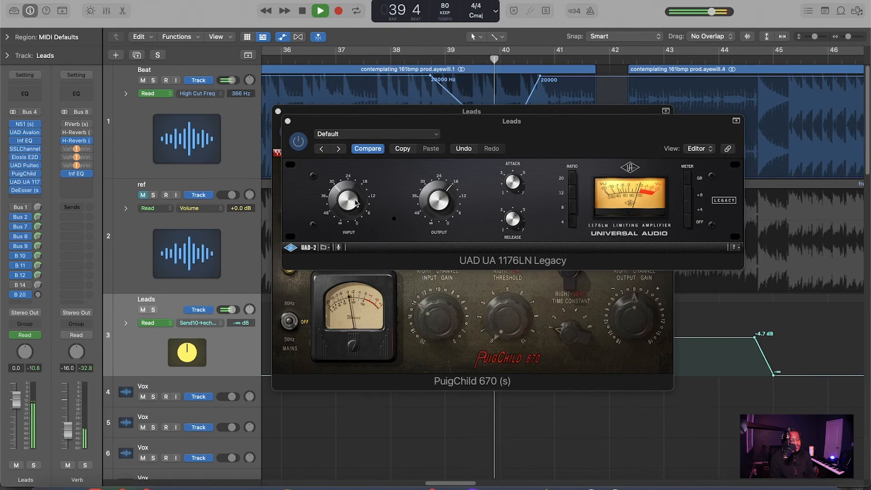
pyautogui.press('space')
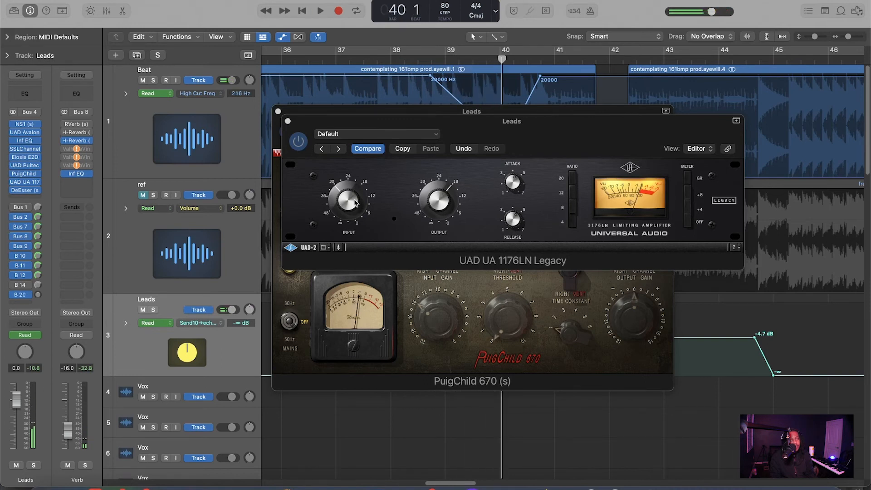
pyautogui.click(355, 203)
pyautogui.moveTo(353, 191); pyautogui.dragTo(352, 188)
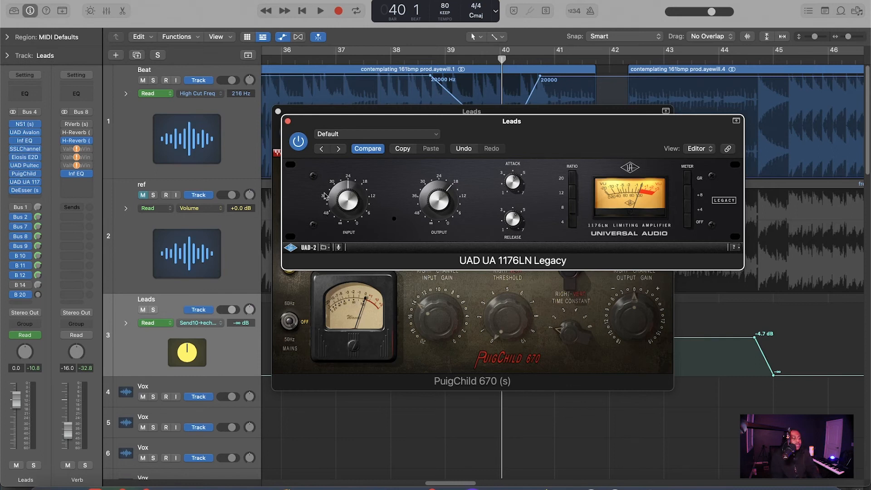
# - Play the mix from bar 38 with the 1176LN Legacy active and stop at bar 43
pyautogui.click(402, 61)
pyautogui.click(401, 61)
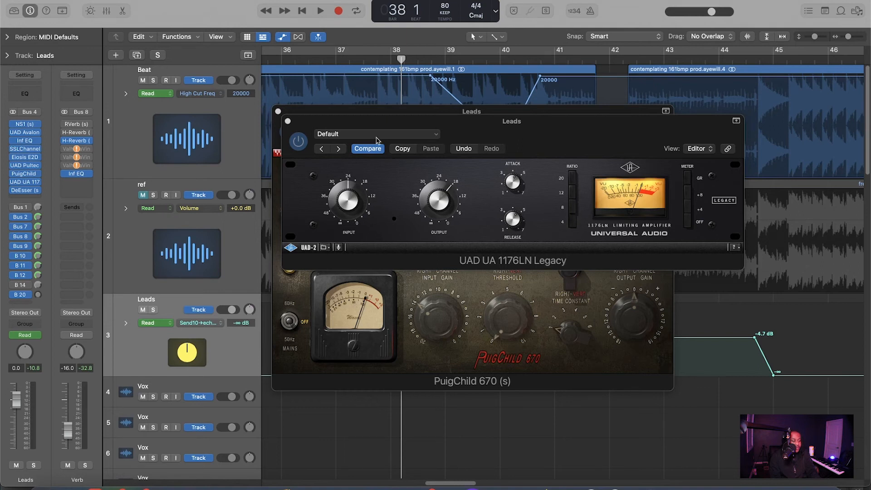
pyautogui.press('space')
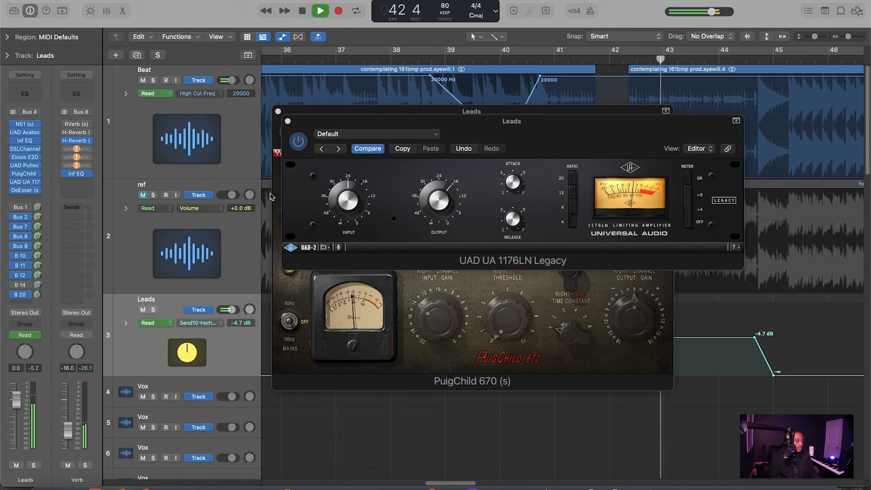
pyautogui.press('space')
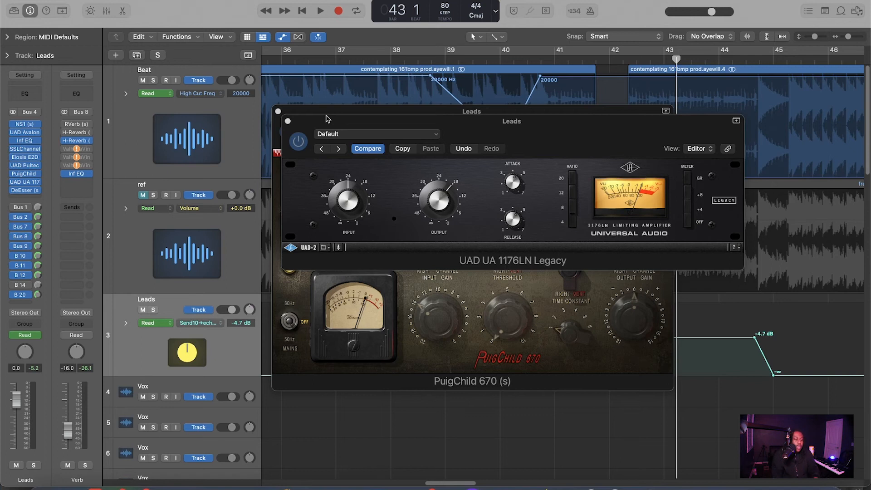
# - Open the DeEsser on the Leads channel, watch its meters while playing the mix from bar 37, and stop at bar 42
pyautogui.click(31, 193)
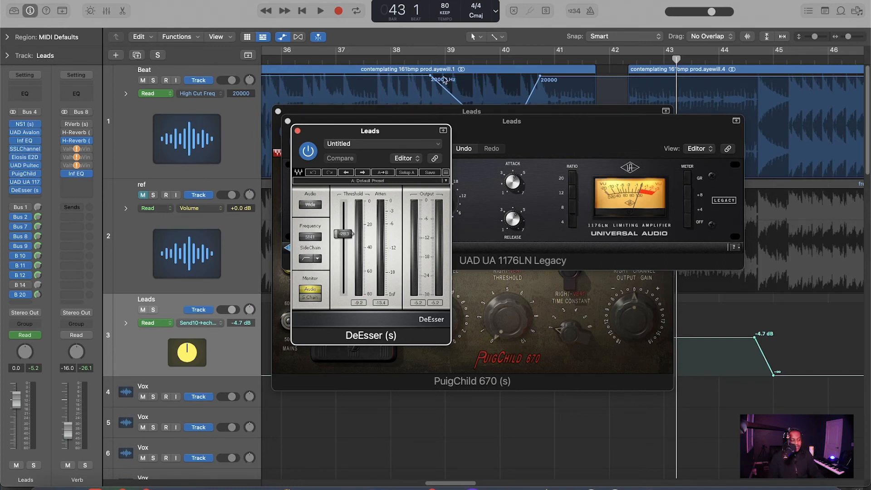
pyautogui.click(369, 60)
pyautogui.press('space')
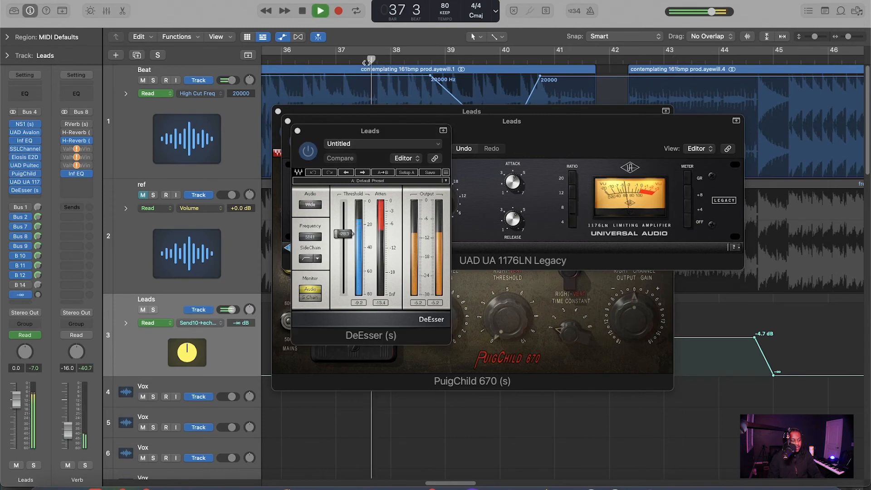
pyautogui.moveTo(368, 135); pyautogui.dragTo(402, 96)
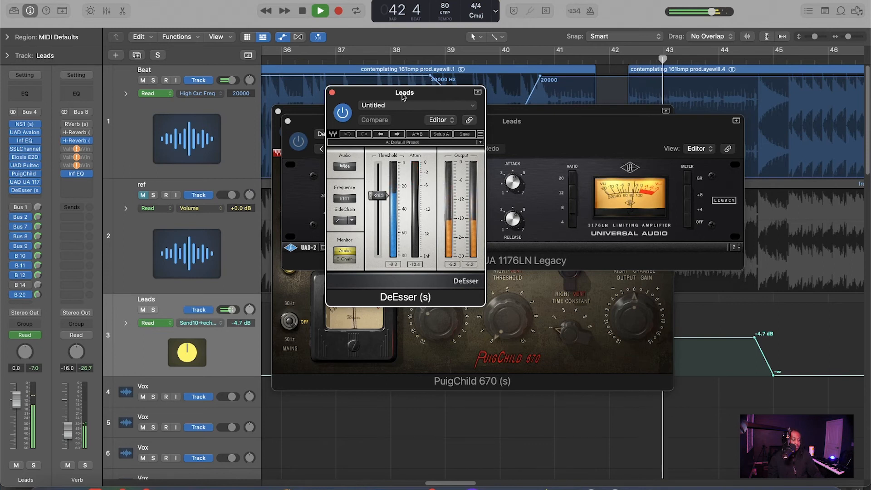
pyautogui.press('space')
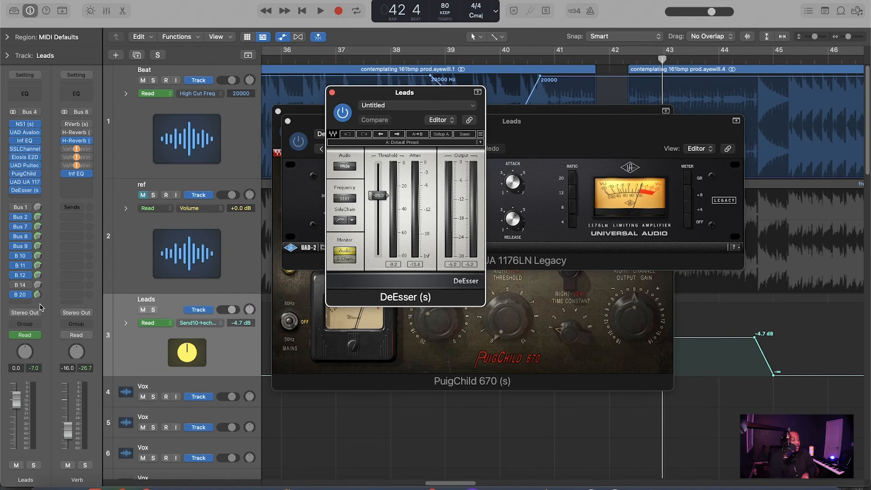
# - Show the Doubler channel fed by the Leads' Bus 2 send, open its Doubler2 plug-in and briefly play the mix around bar 38
pyautogui.click(35, 217)
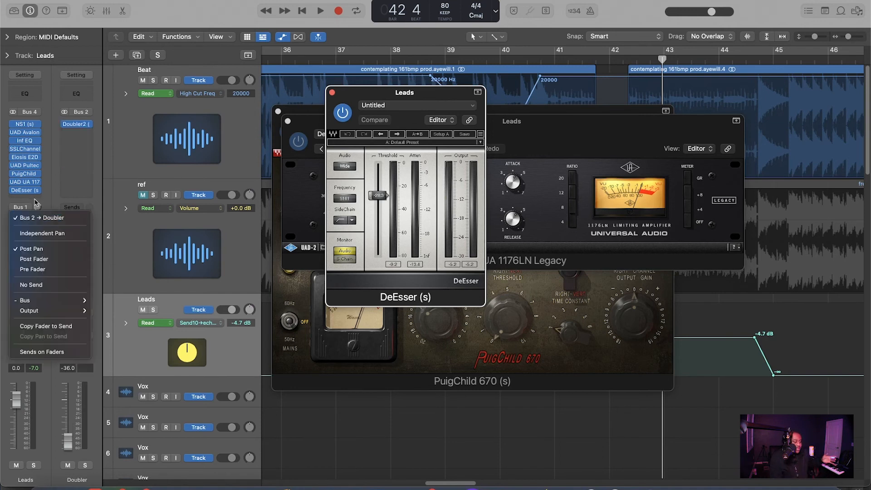
pyautogui.click(47, 186)
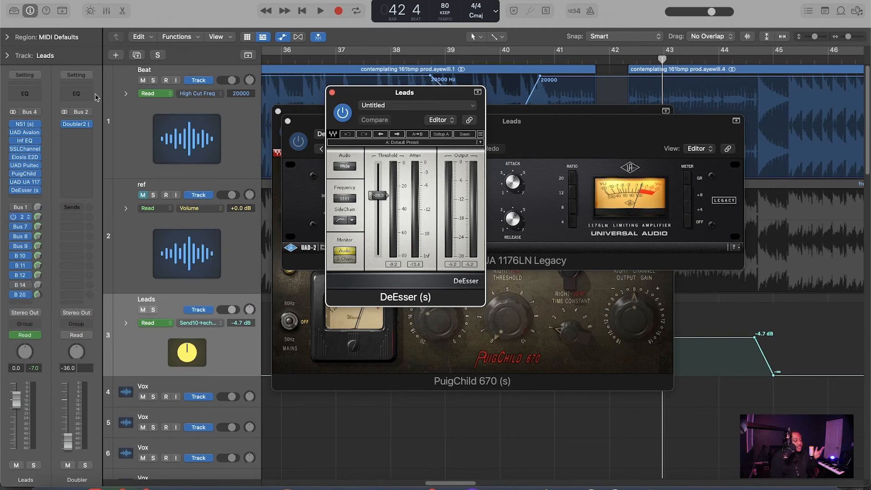
pyautogui.click(77, 125)
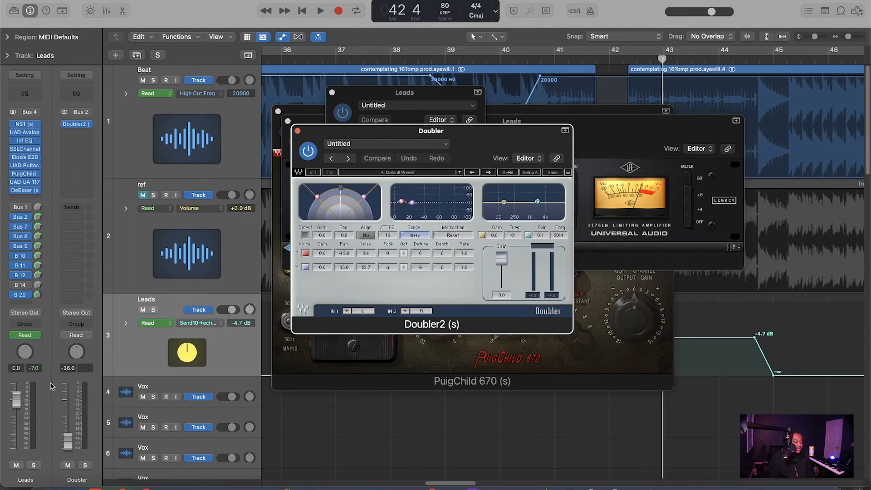
pyautogui.click(377, 61)
pyautogui.press('space')
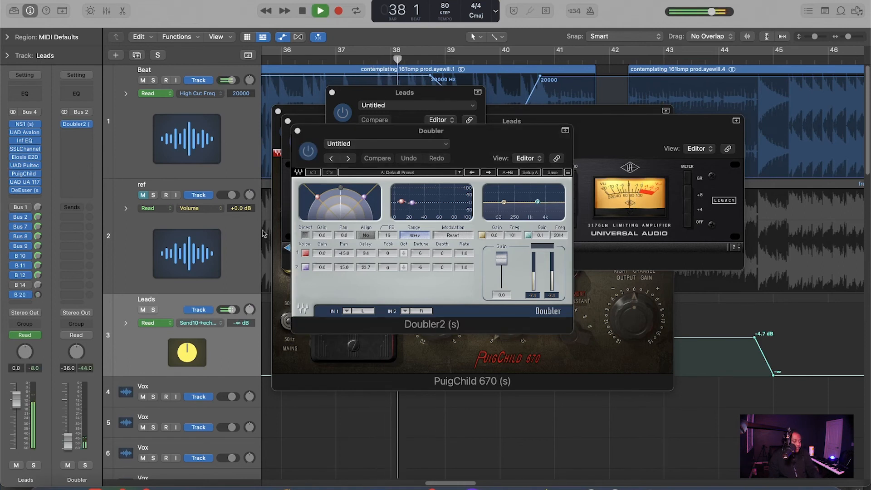
pyautogui.press('space')
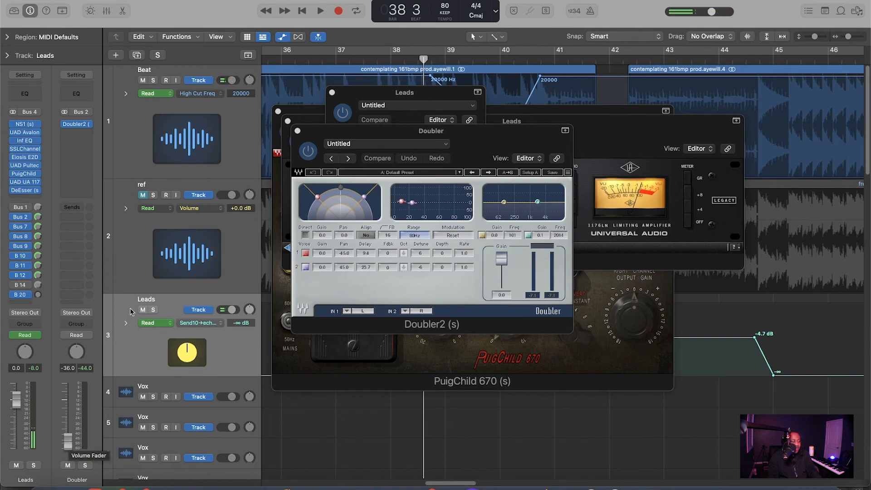
# - Solo the Leads track, raise the Doubler channel's volume to -4.0 dB during playback and stop near the end of bar 39
pyautogui.click(154, 310)
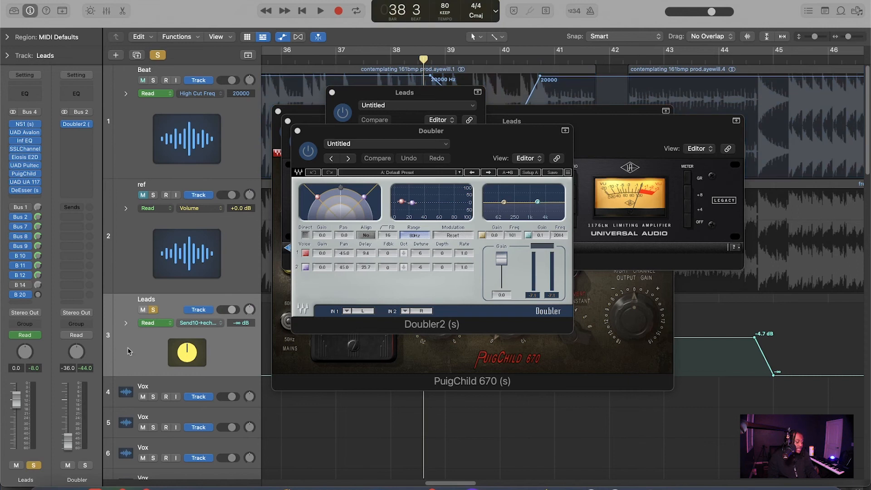
pyautogui.moveTo(66, 446); pyautogui.dragTo(67, 417)
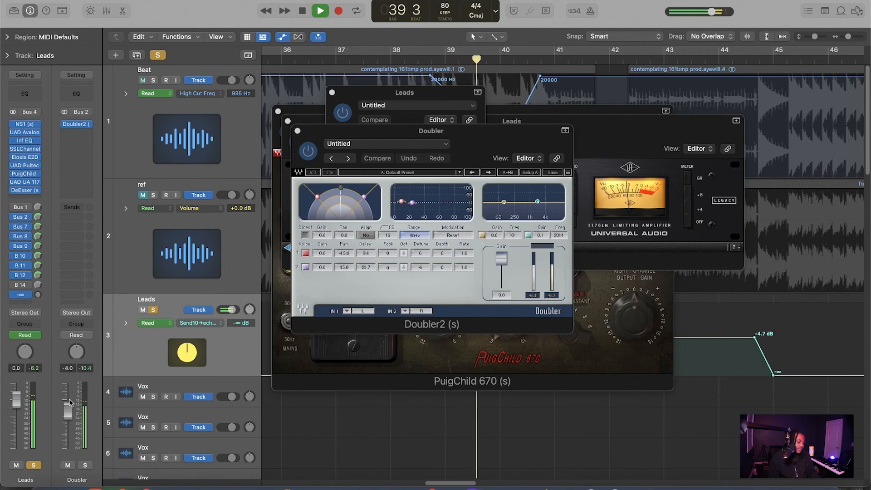
pyautogui.press('space')
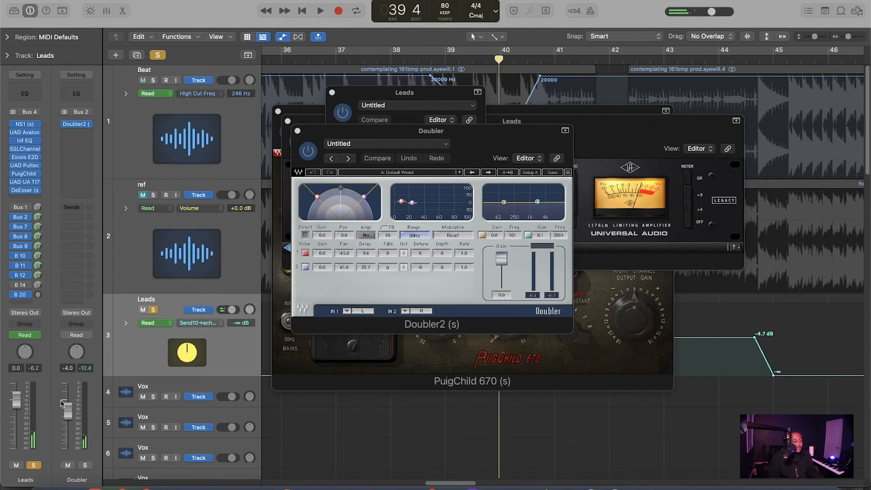
# - Lower the Doubler channel's volume to -38.0 dB and audition the soloed Leads up to bar 43
pyautogui.moveTo(69, 414); pyautogui.dragTo(68, 433)
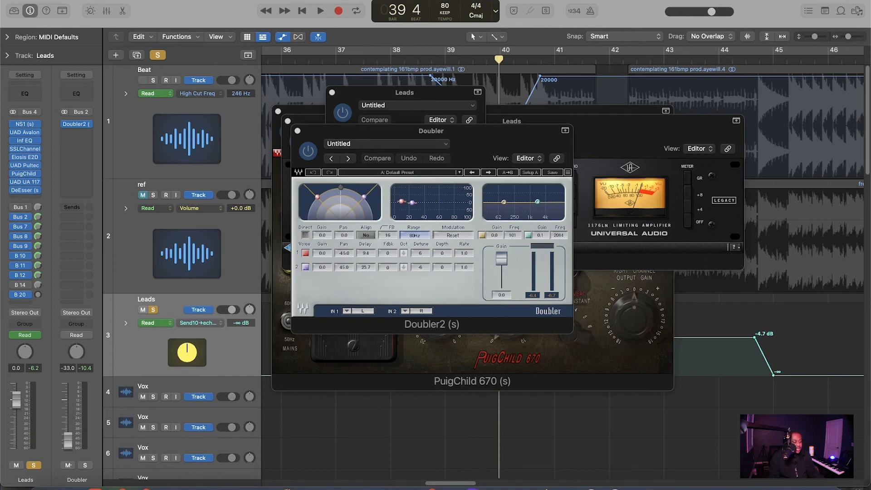
pyautogui.moveTo(68, 439); pyautogui.dragTo(68, 435)
pyautogui.press('space')
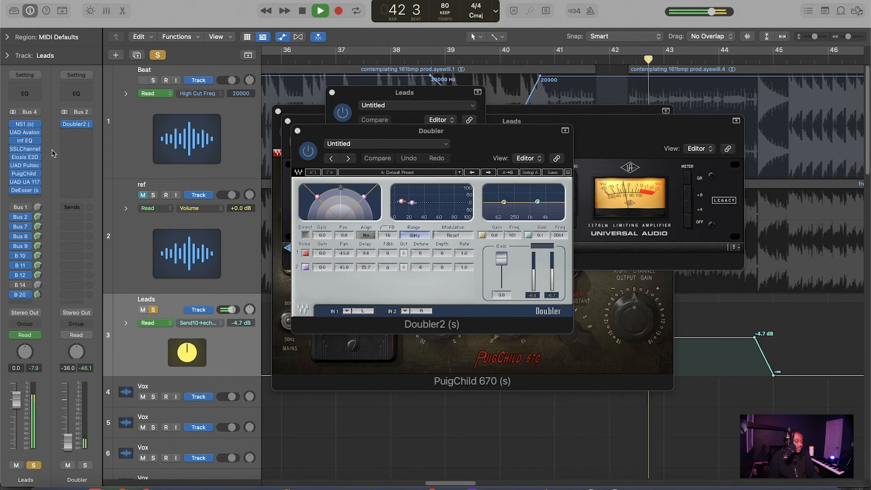
pyautogui.press('space')
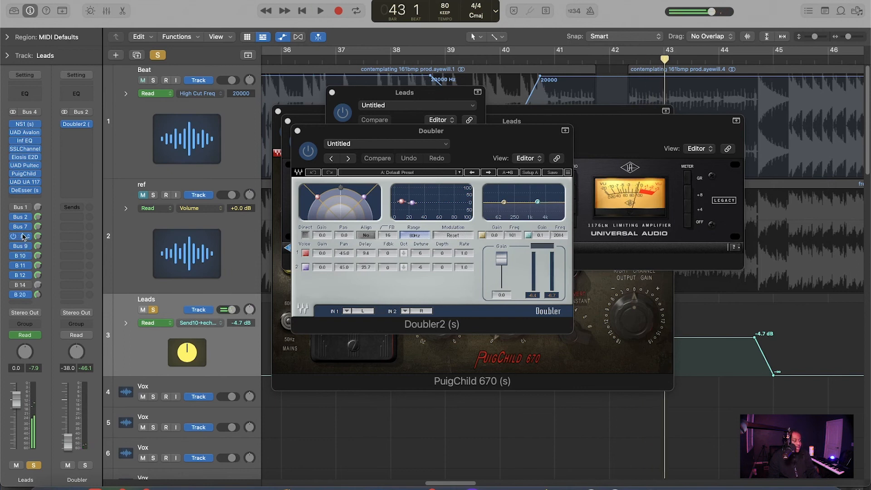
# - Show the Verb channel fed by the Leads' Bus 8 send, inspect and close its Infinity EQ, and open its active H-Reverb
pyautogui.click(23, 236)
pyautogui.press('Escape')
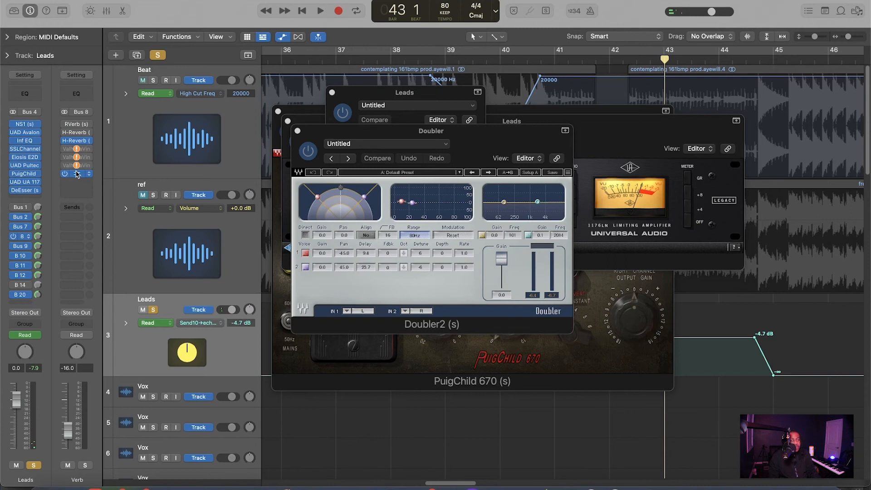
pyautogui.click(77, 174)
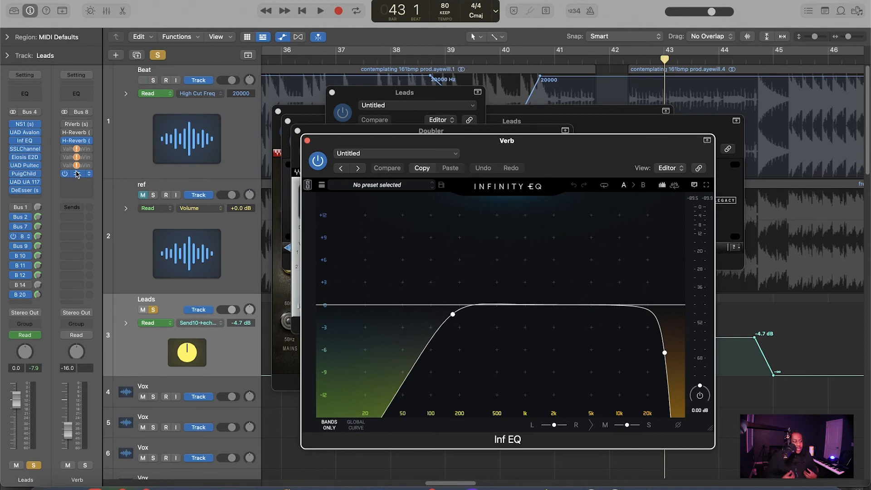
pyautogui.click(306, 141)
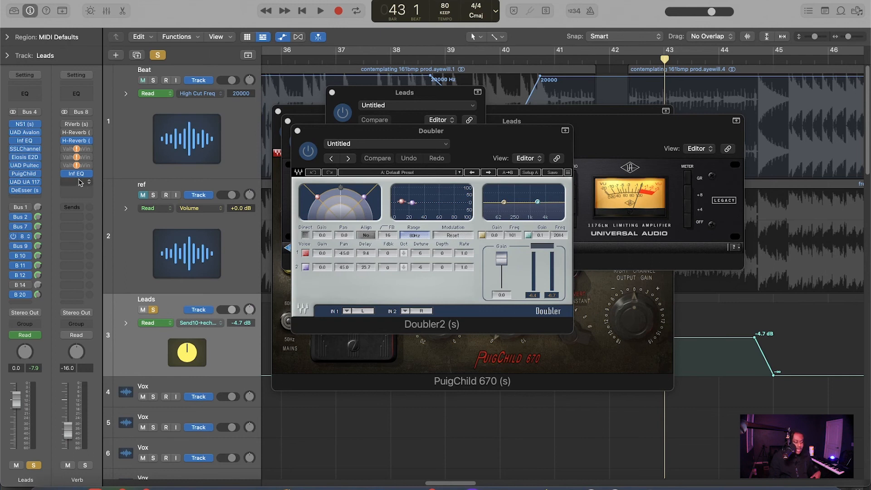
pyautogui.click(77, 141)
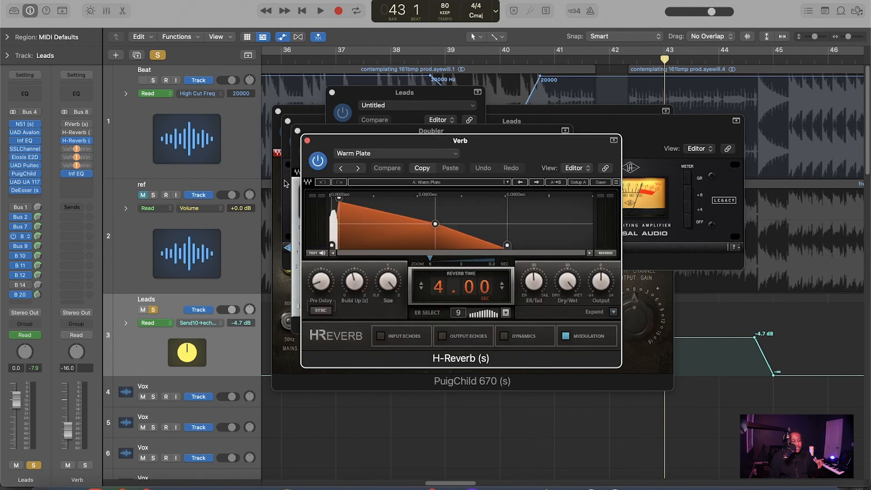
# - Move the Verb channel's H-Reverb window aside, place the playhead late in bar 37, and examine the Build Up, Size and Pre Delay controls
pyautogui.moveTo(520, 159); pyautogui.dragTo(410, 181)
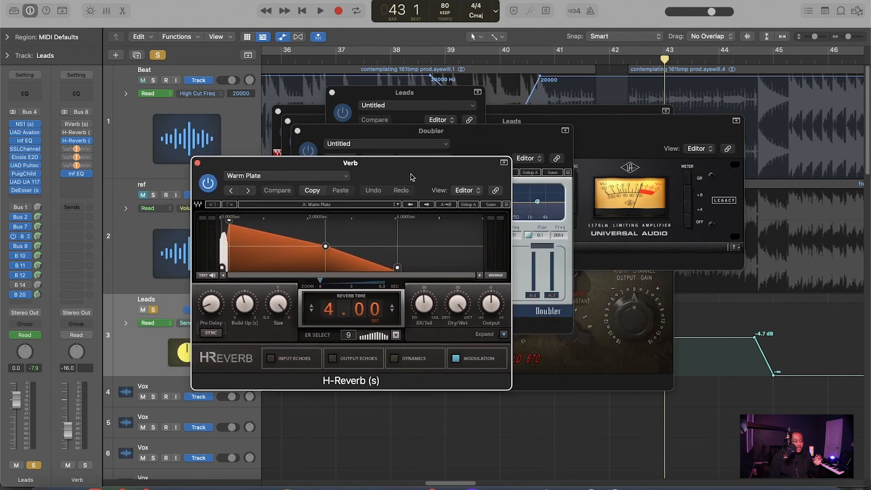
pyautogui.click(377, 62)
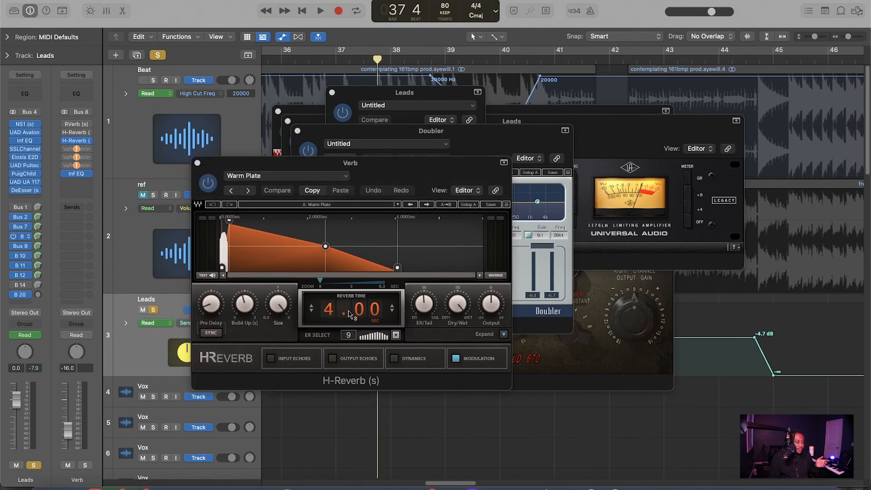
pyautogui.click(238, 307)
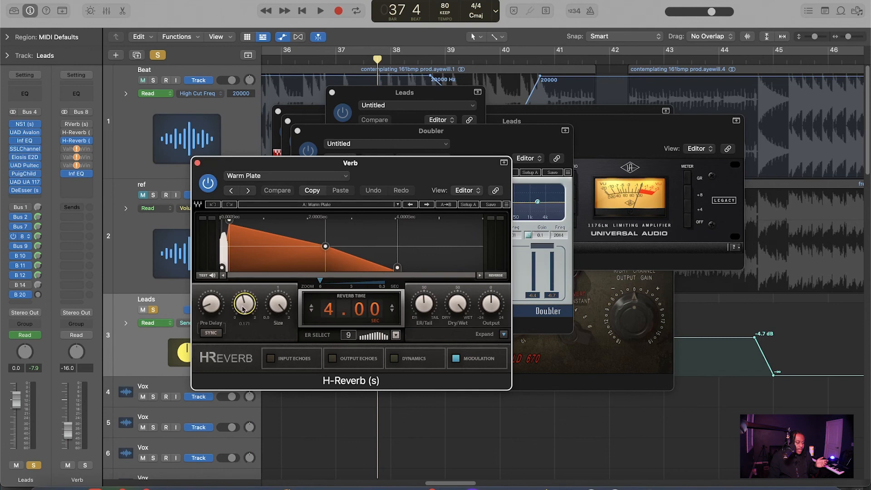
pyautogui.click(274, 306)
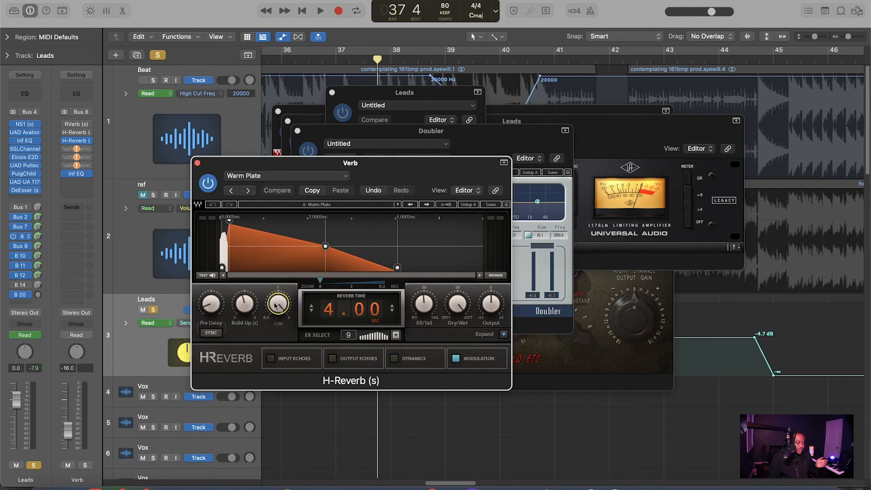
pyautogui.click(207, 303)
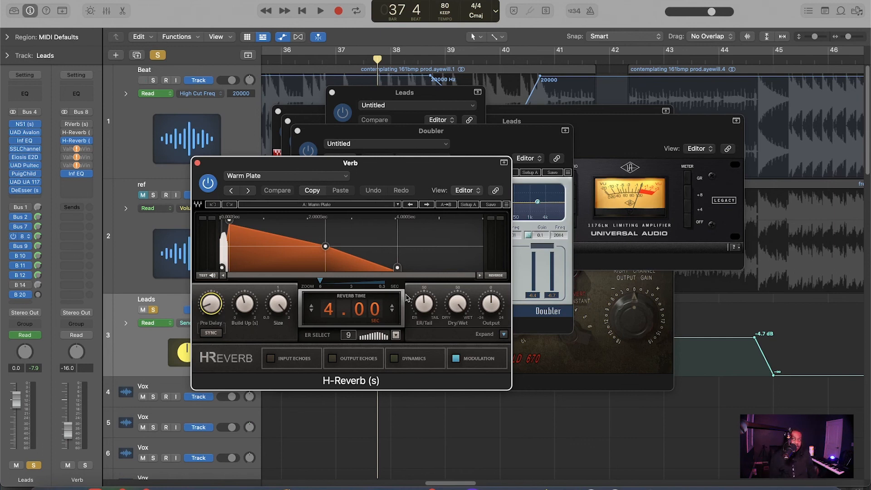
# - Show the channels fed by the Leads' Bus 9, Bus 8 and Bus 10 sends, and inspect and close the 1|2 channel's Repeater plug-in
pyautogui.click(26, 247)
pyautogui.click(26, 246)
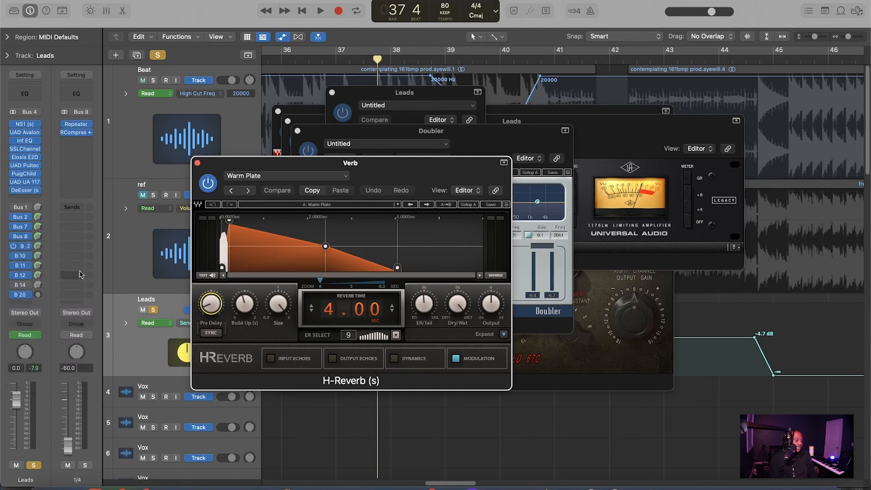
pyautogui.click(25, 236)
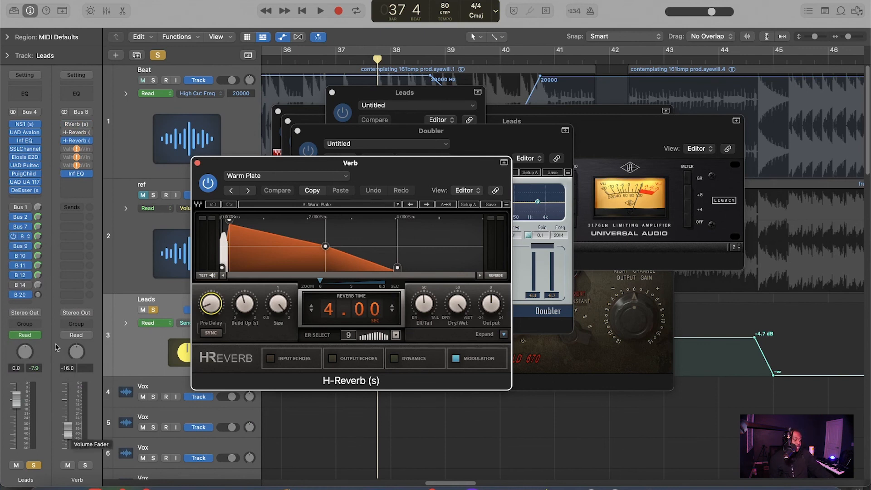
pyautogui.click(25, 257)
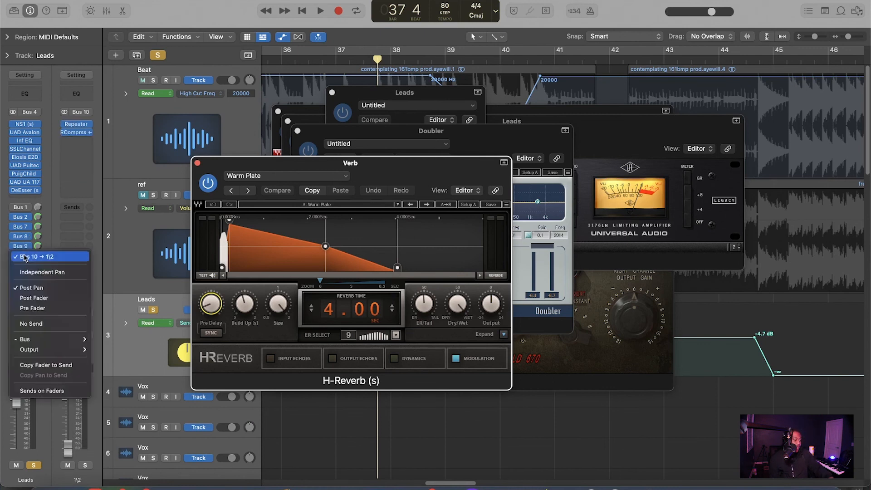
pyautogui.click(51, 205)
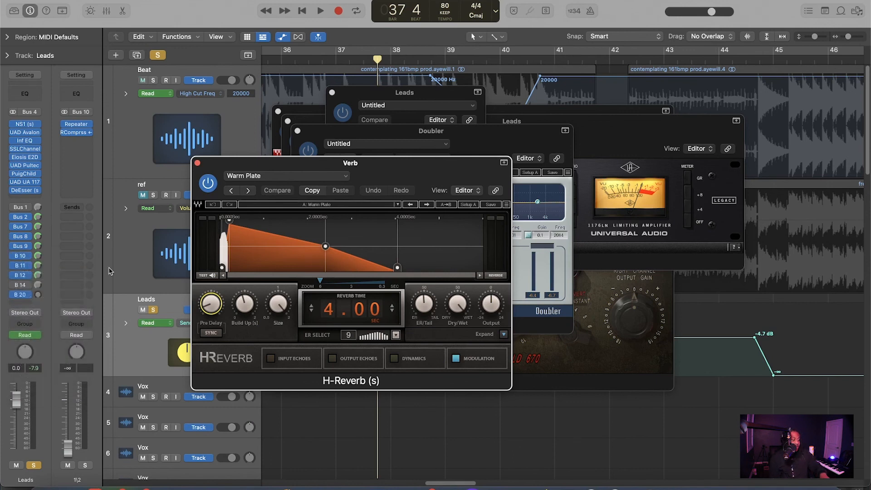
pyautogui.click(77, 124)
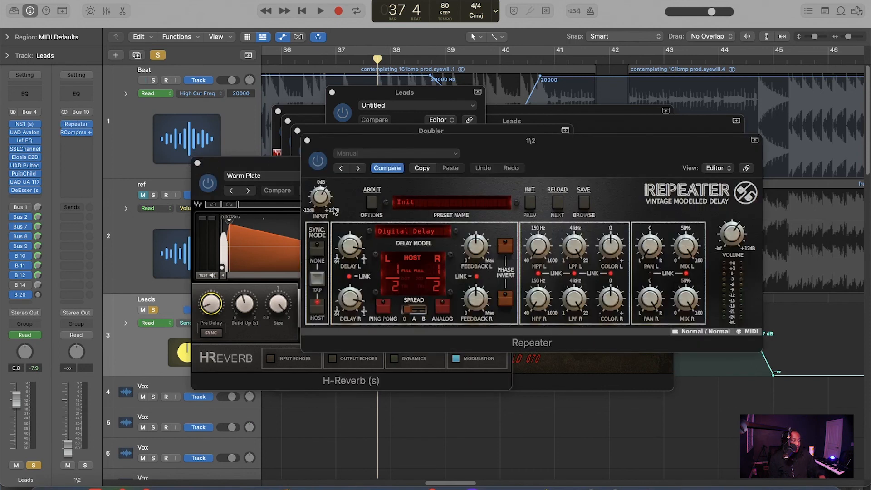
pyautogui.click(307, 140)
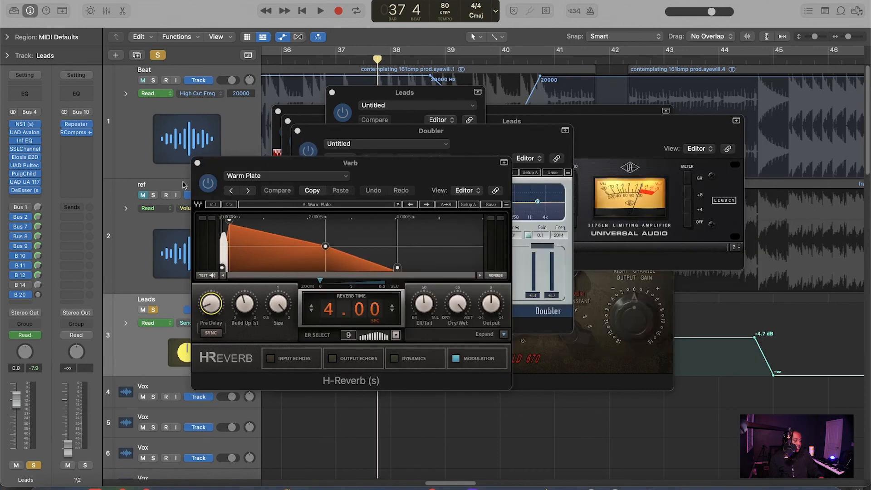
# - Show the Delay 1/8 D channel fed by Bus 7, inspect and close its H-Delay, and audition the soloed Leads up to bar 40
pyautogui.click(20, 255)
pyautogui.click(51, 202)
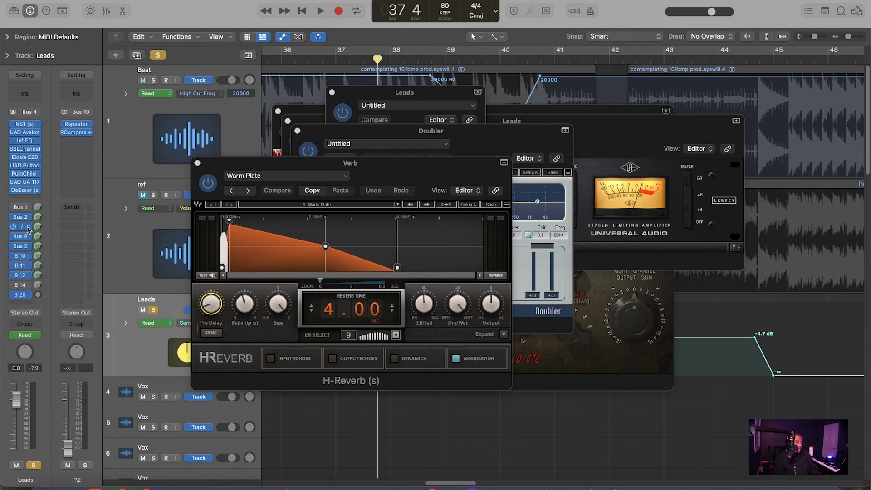
pyautogui.click(27, 227)
pyautogui.click(43, 188)
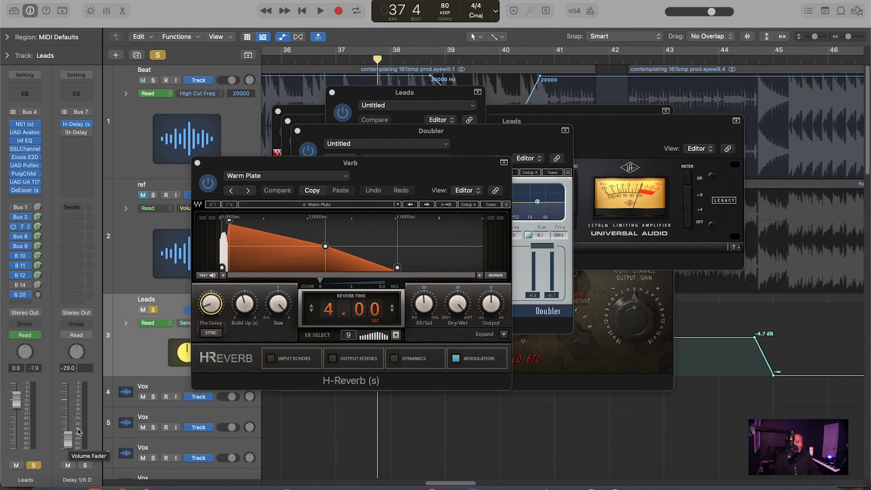
pyautogui.click(76, 124)
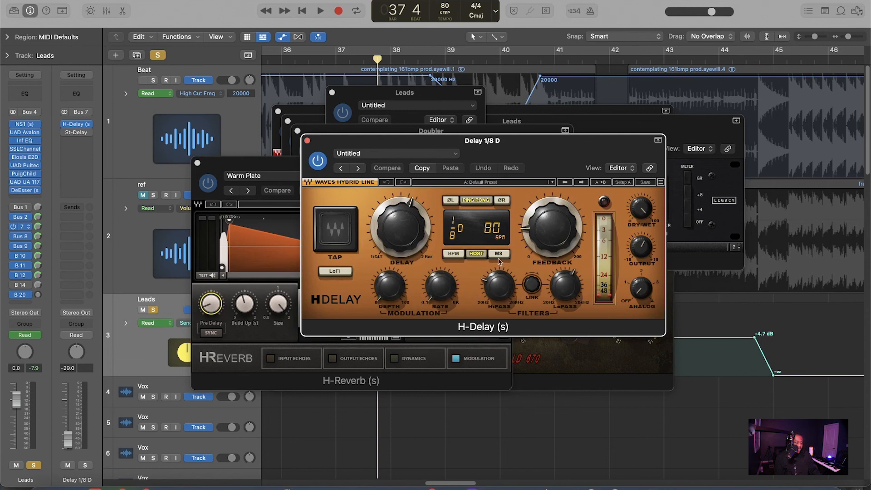
pyautogui.click(307, 141)
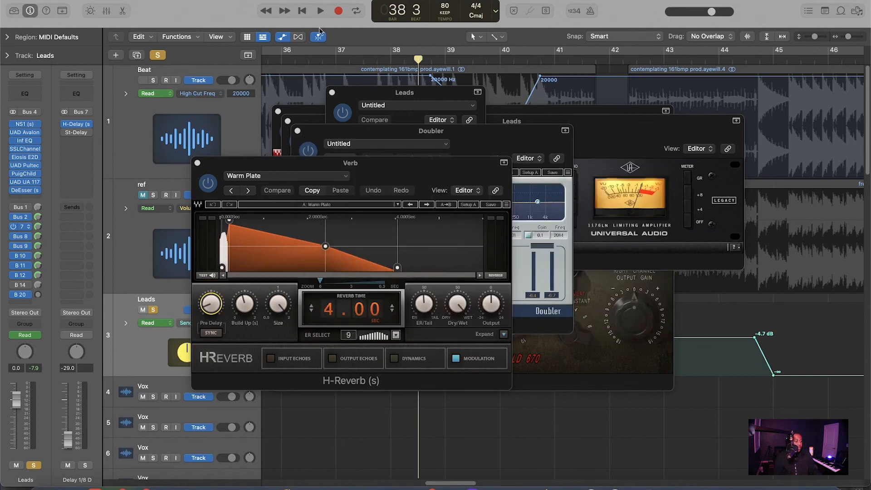
pyautogui.press('space')
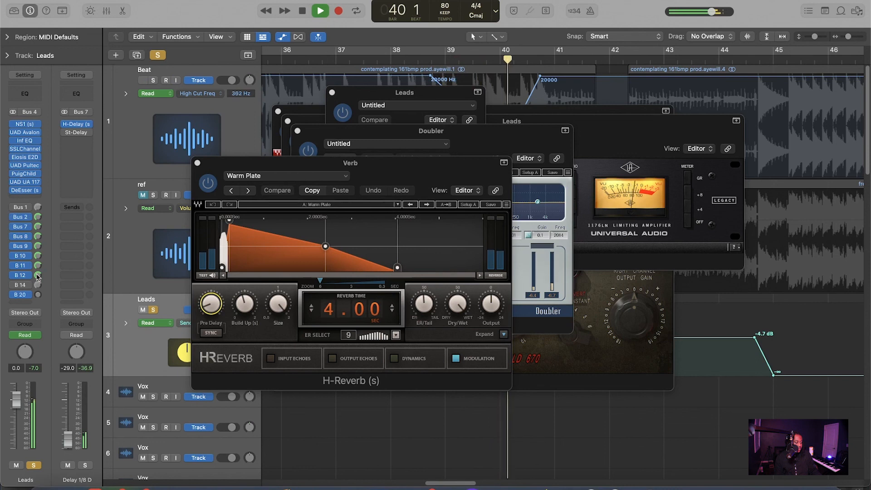
pyautogui.press('space')
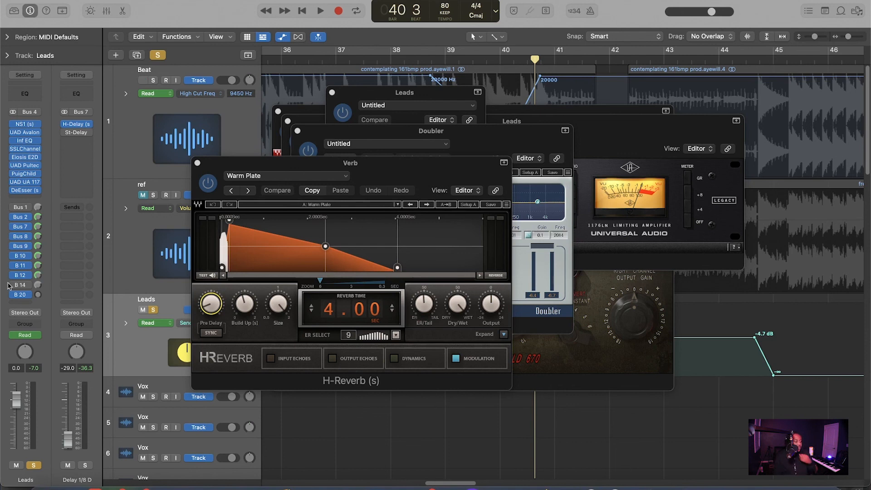
# - Close the H-Reverb and Doubler2 windows and show the channels fed by the Leads' Bus 11, Bus 14 and Bus 20 sends
pyautogui.click(197, 163)
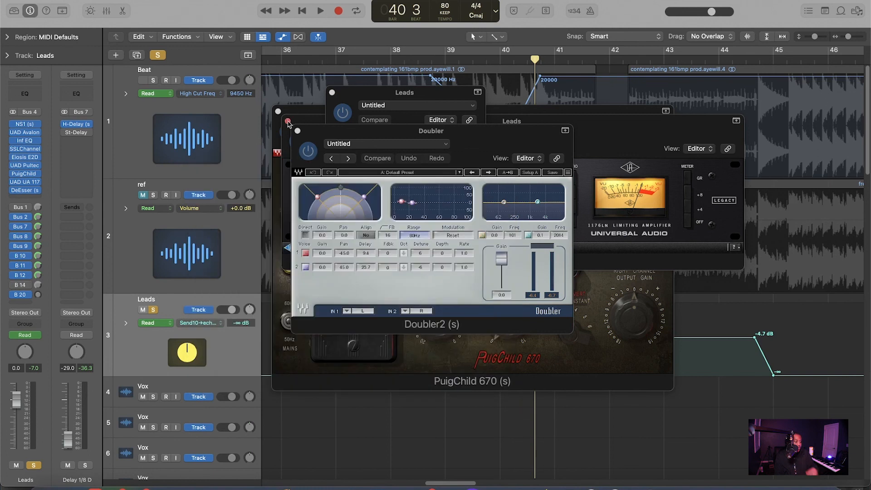
pyautogui.click(297, 132)
pyautogui.click(24, 264)
pyautogui.click(54, 207)
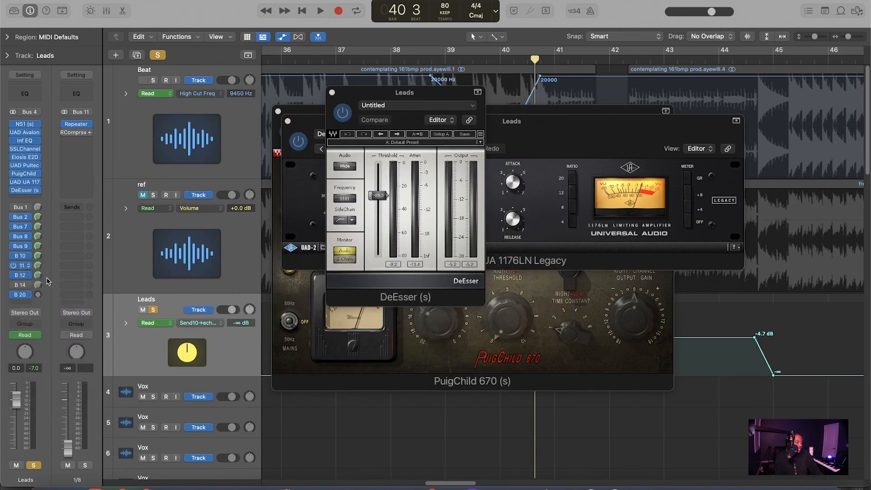
pyautogui.click(25, 266)
pyautogui.click(73, 220)
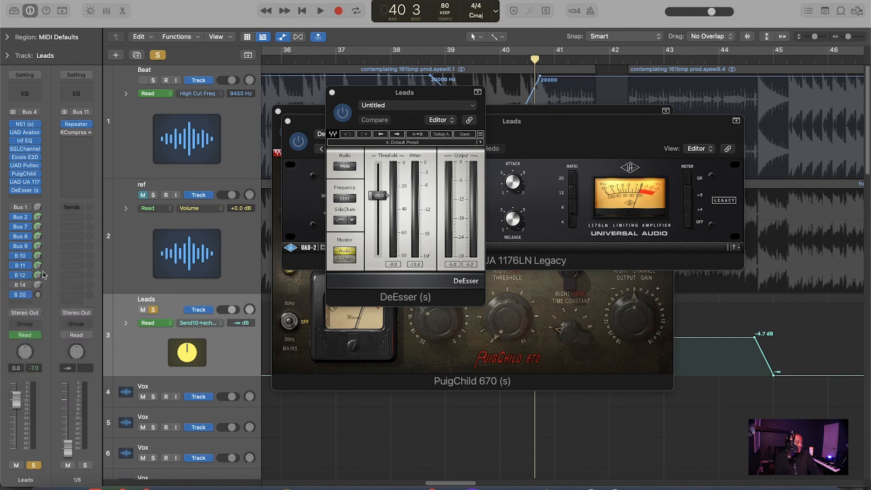
pyautogui.click(20, 285)
pyautogui.click(52, 201)
pyautogui.click(20, 294)
pyautogui.click(74, 212)
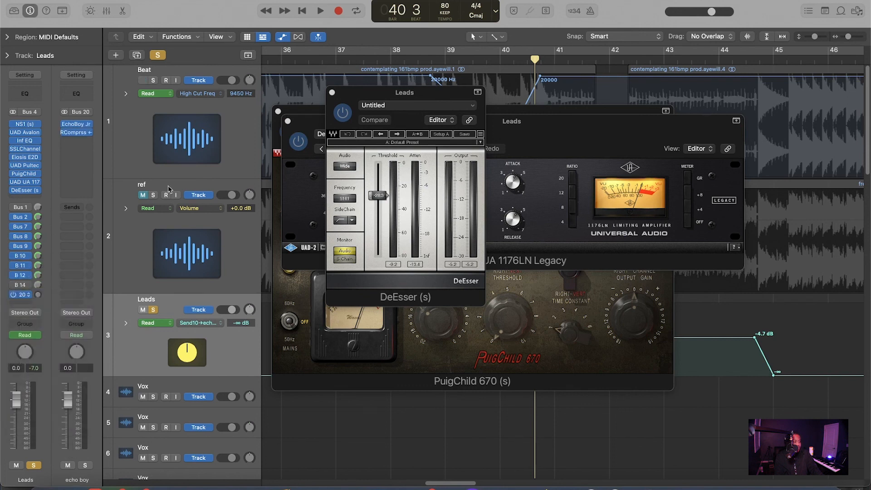
# - Close the Leads' DeEsser, UA 1176LN and PuigChild 670 windows and place the playhead at bar 41 ahead of the echo-send automation
pyautogui.click(332, 92)
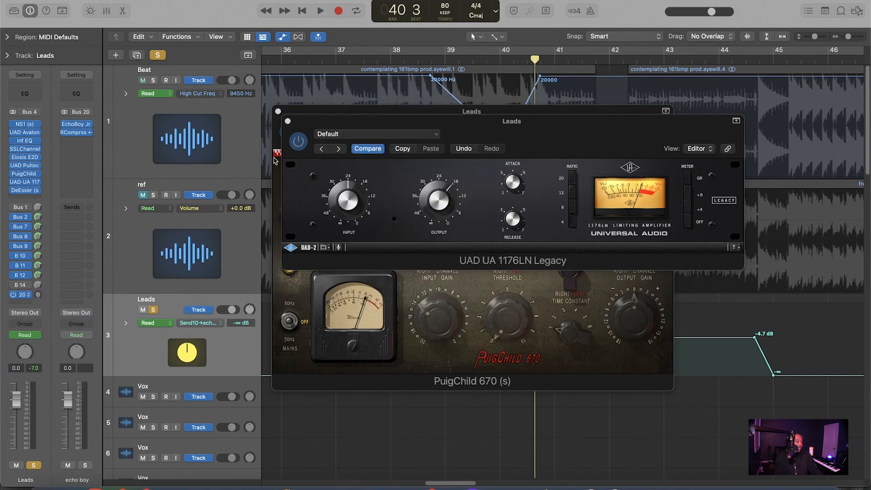
pyautogui.click(288, 121)
pyautogui.click(278, 111)
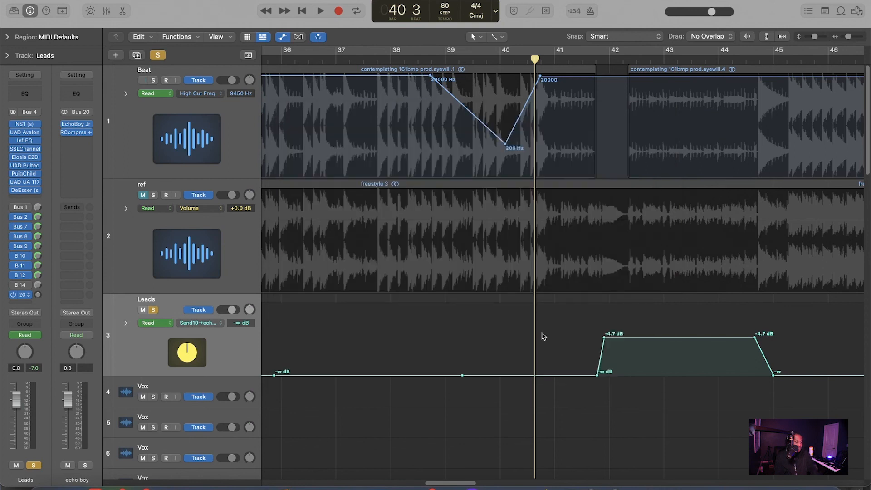
pyautogui.hscroll(-5, 542, 336)
pyautogui.hscroll(10, 489, 323)
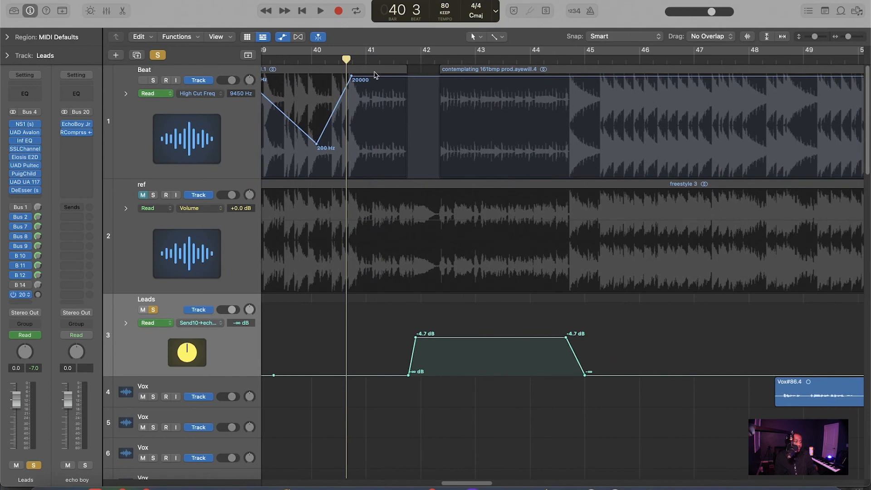
pyautogui.click(360, 62)
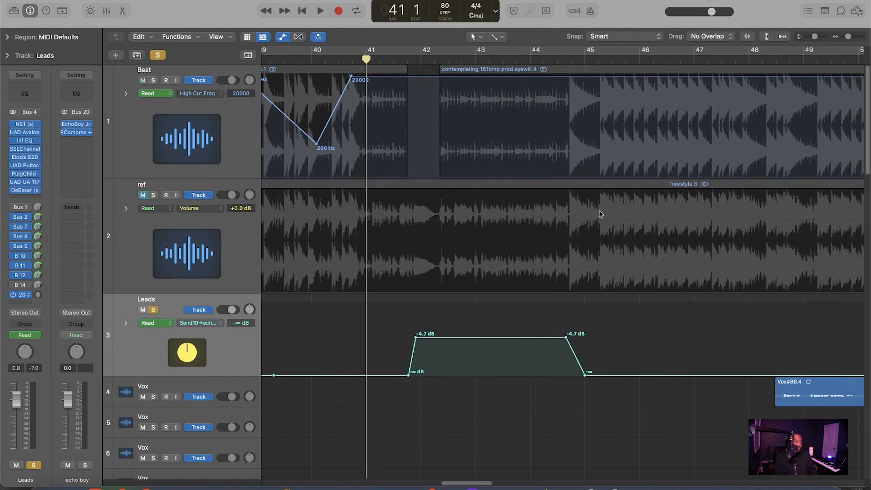
# - Open the echo boy channel's RCompressor, inspect its Bus 4 side-chain source and 50.00 ratio, and close it
pyautogui.click(81, 133)
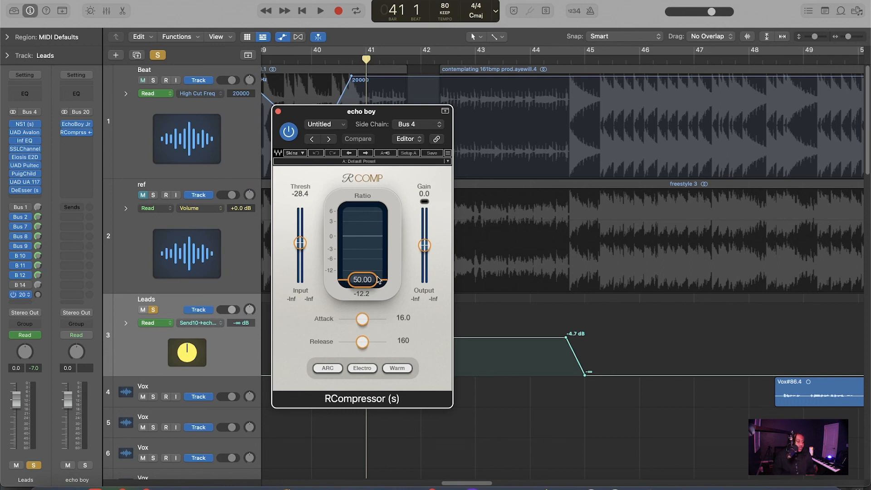
pyautogui.click(410, 125)
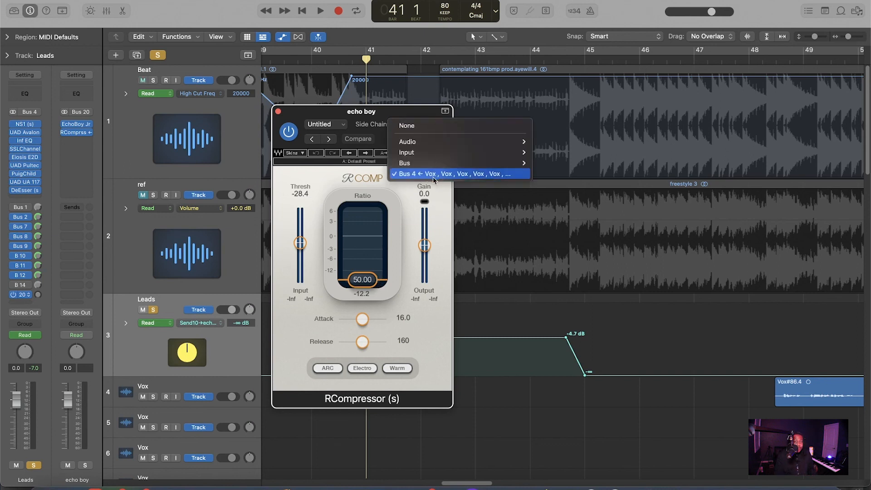
pyautogui.click(345, 183)
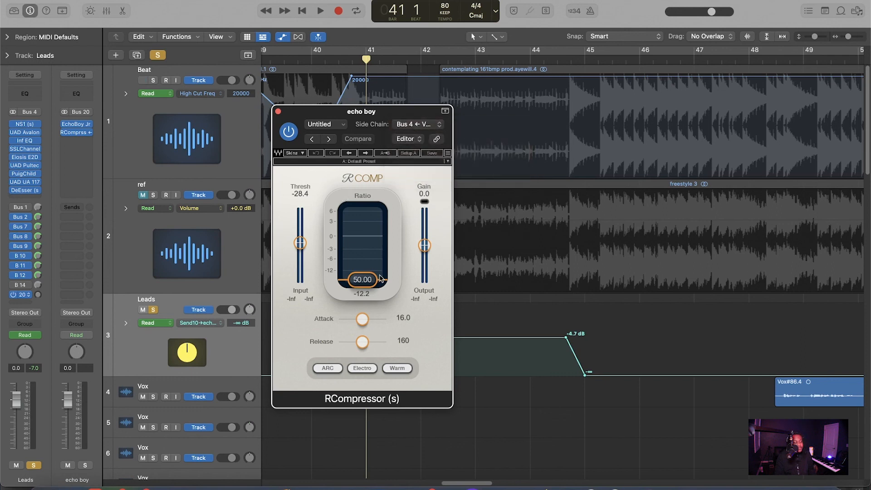
pyautogui.moveTo(374, 282)
pyautogui.mouseDown()
pyautogui.moveTo(374, 212)
pyautogui.moveTo(374, 279)
pyautogui.mouseUp()
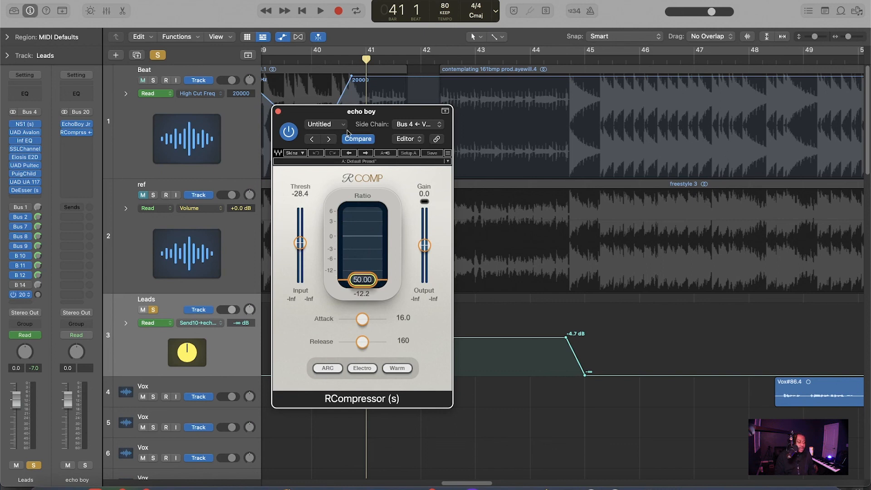
pyautogui.click(278, 111)
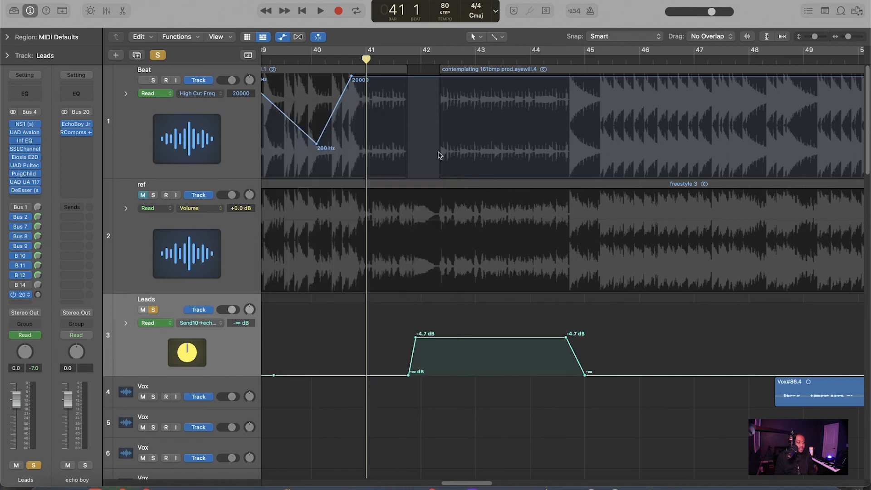
# - Place the playhead at bar 40 beat 3, reopen the echo boy RCompressor, and audition its ducking up to the end of bar 42
pyautogui.click(392, 59)
pyautogui.click(348, 59)
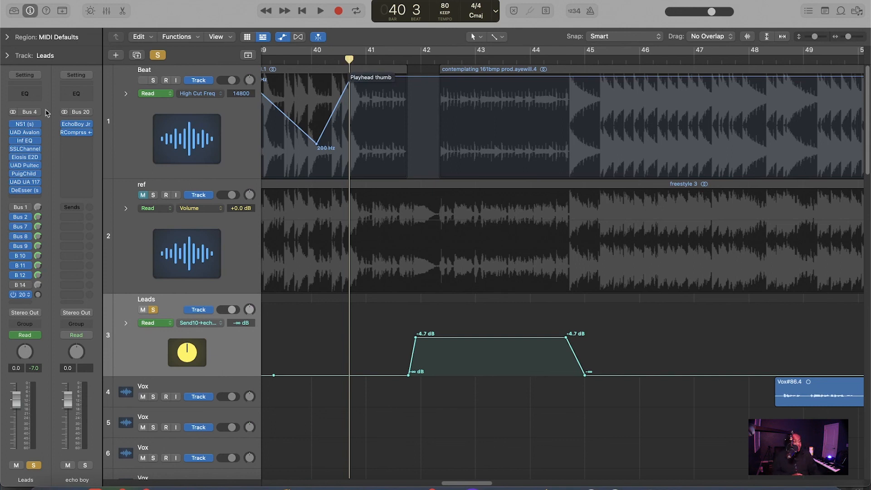
pyautogui.click(73, 132)
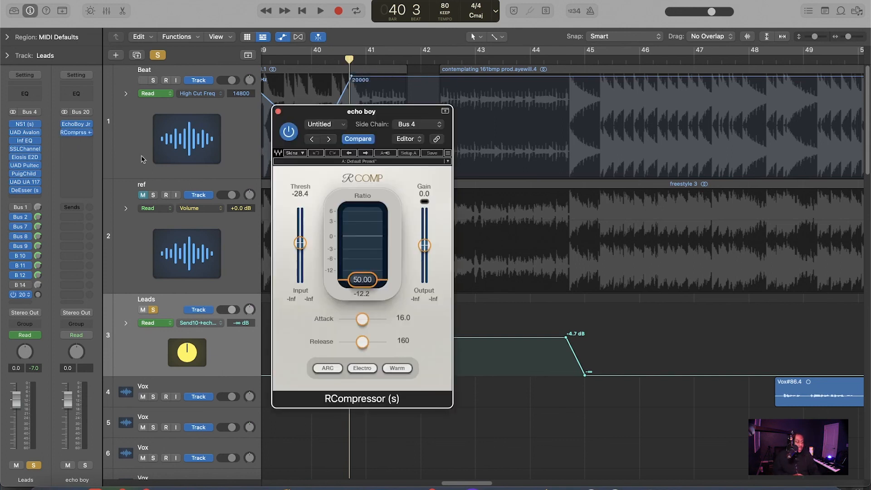
pyautogui.press('space')
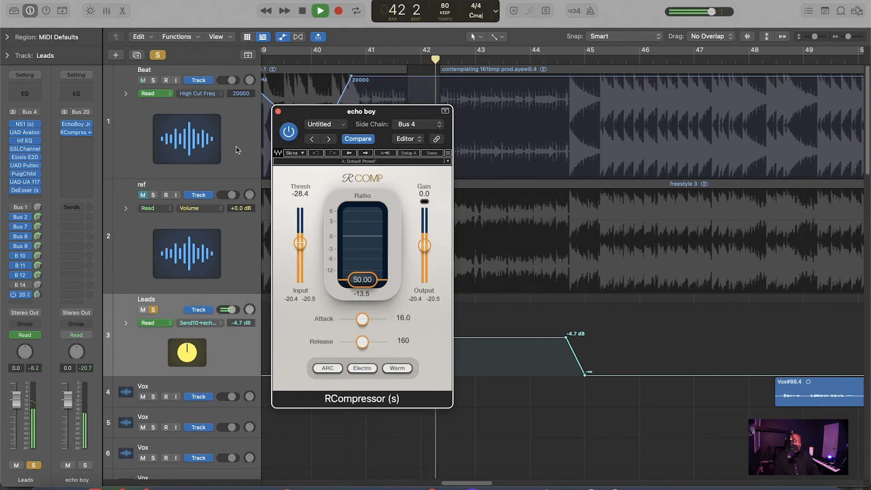
pyautogui.press('space')
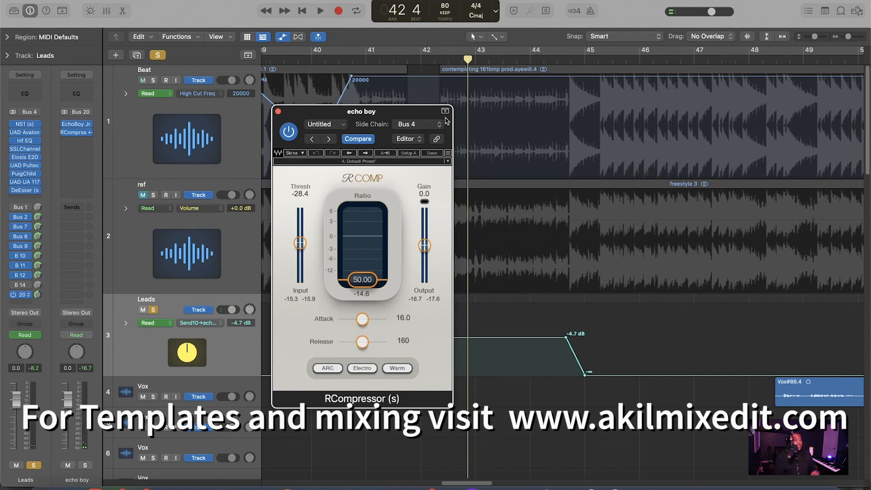
# - Bypass the echo boy RCompressor, audition the unducked echo from bar 40 to bar 44, and switch the compressor back on
pyautogui.click(289, 132)
pyautogui.click(313, 60)
pyautogui.press('space')
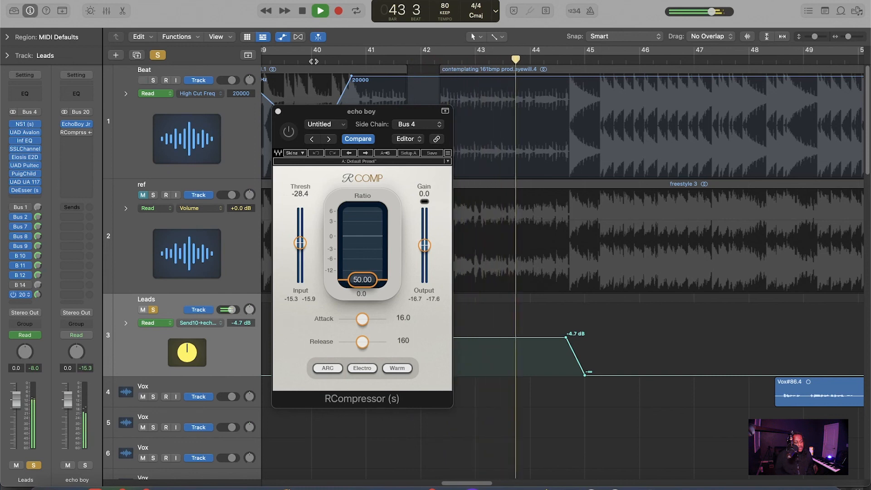
pyautogui.press('space')
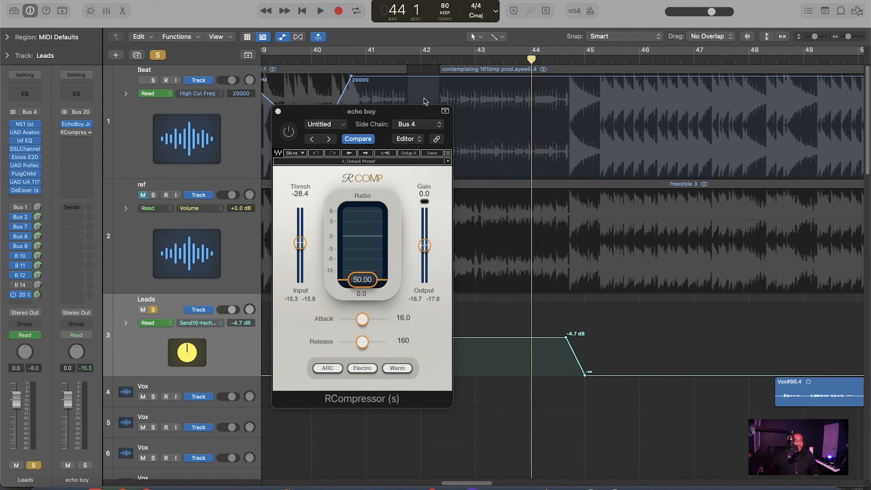
pyautogui.click(293, 135)
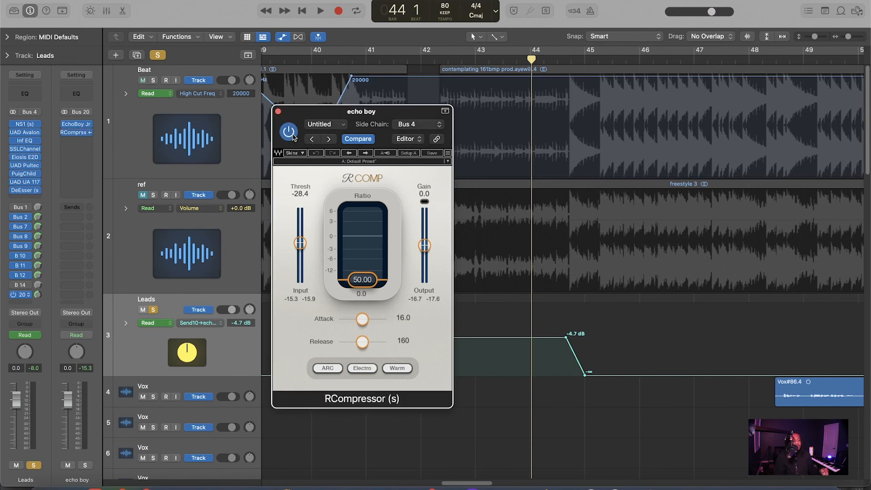
# - Turn off soloing and play the full mix from bar 40 beat 4 to bar 47, moving the RCompressor window clear of the echo-send automation
pyautogui.click(348, 62)
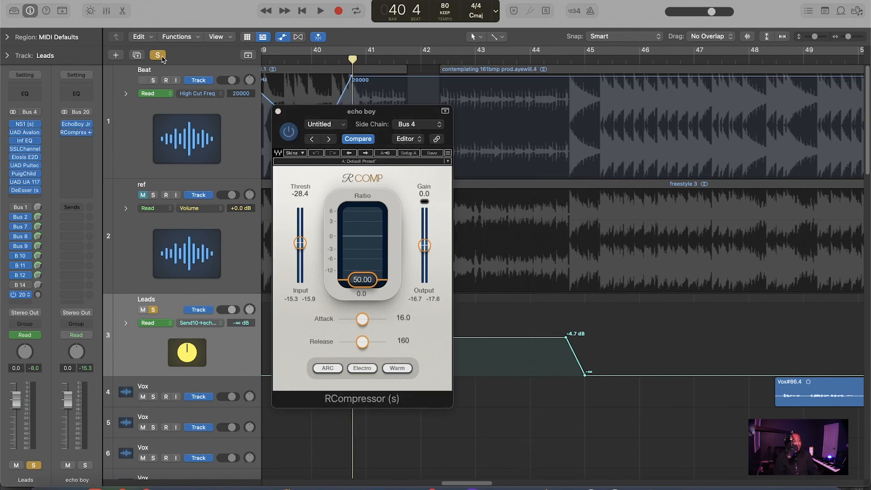
pyautogui.click(161, 57)
pyautogui.press('space')
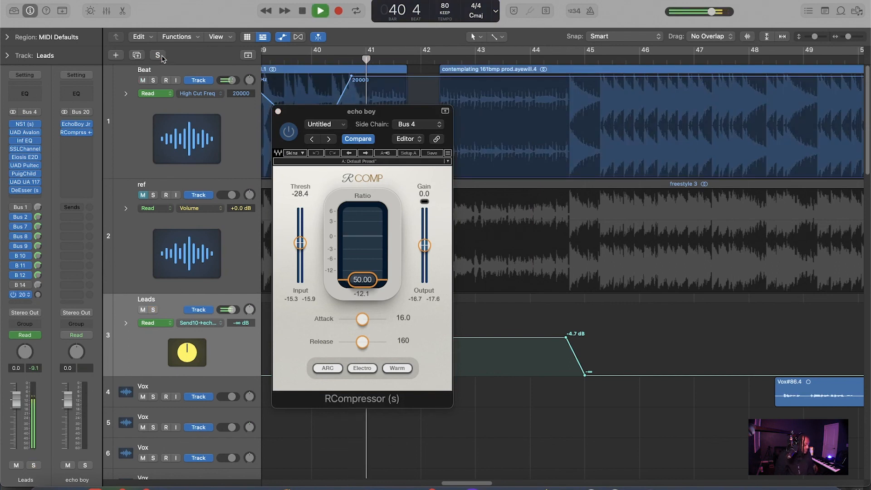
pyautogui.moveTo(303, 115); pyautogui.dragTo(129, 115)
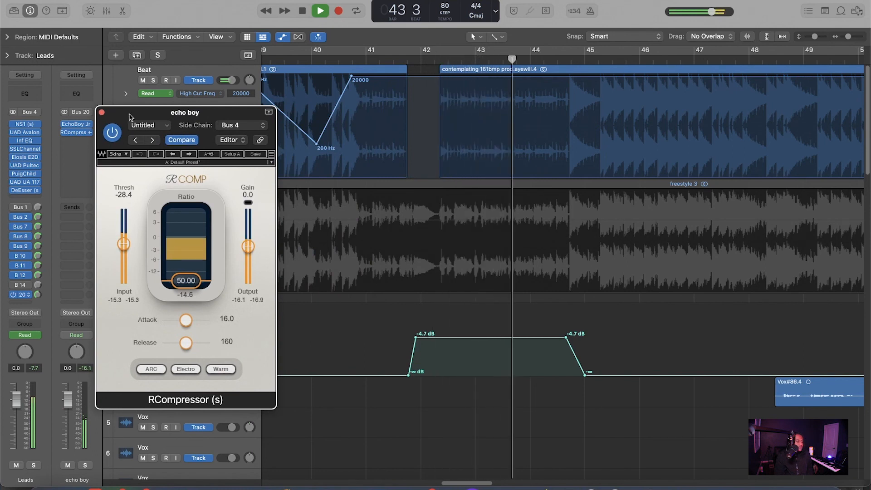
pyautogui.moveTo(129, 117); pyautogui.dragTo(153, 116)
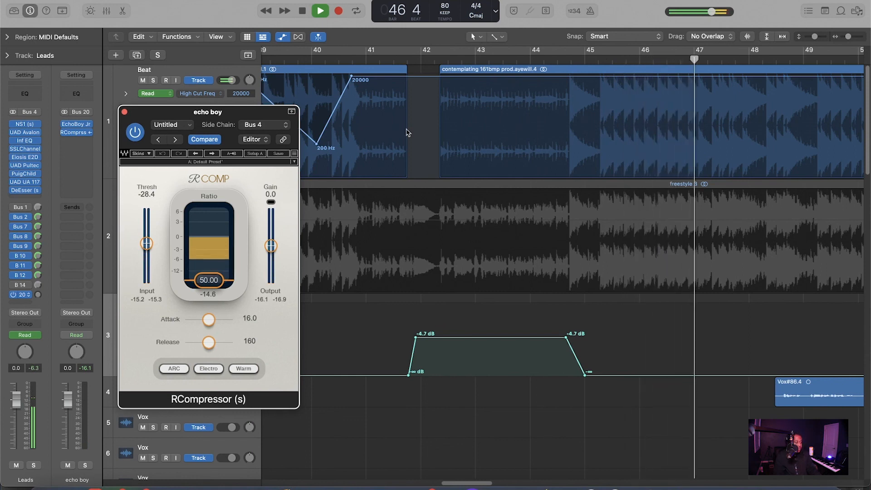
pyautogui.press('space')
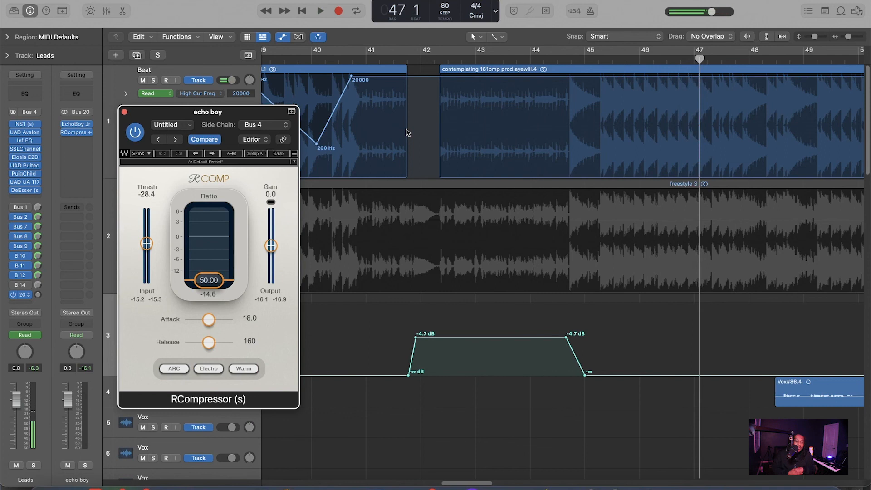